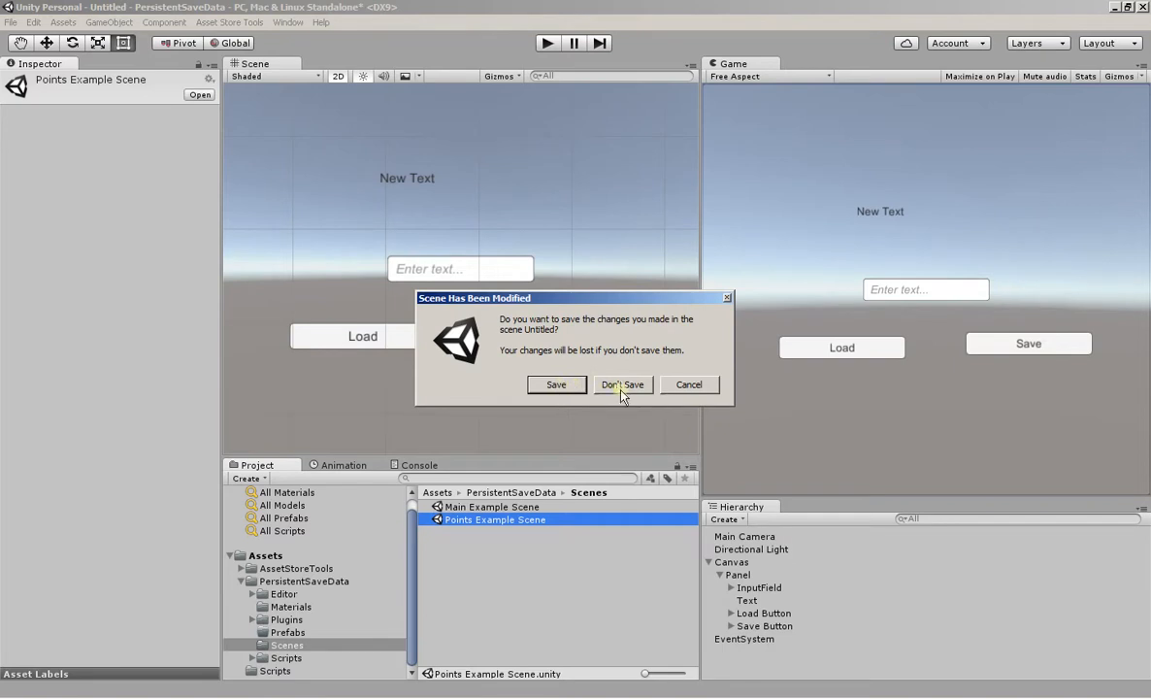
Discard the untitled scene's changes to open Points Example Scene, and start running it.
{"action": "left_click", "coordinate": [620, 387]}
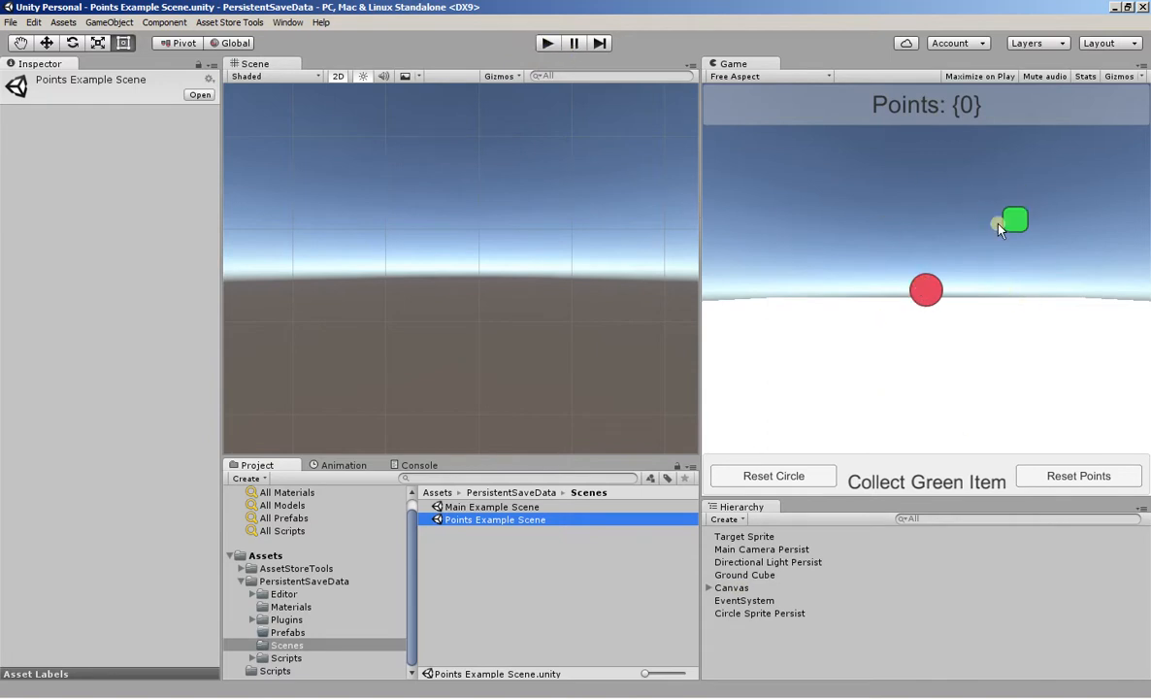
{"action": "left_click", "coordinate": [546, 43]}
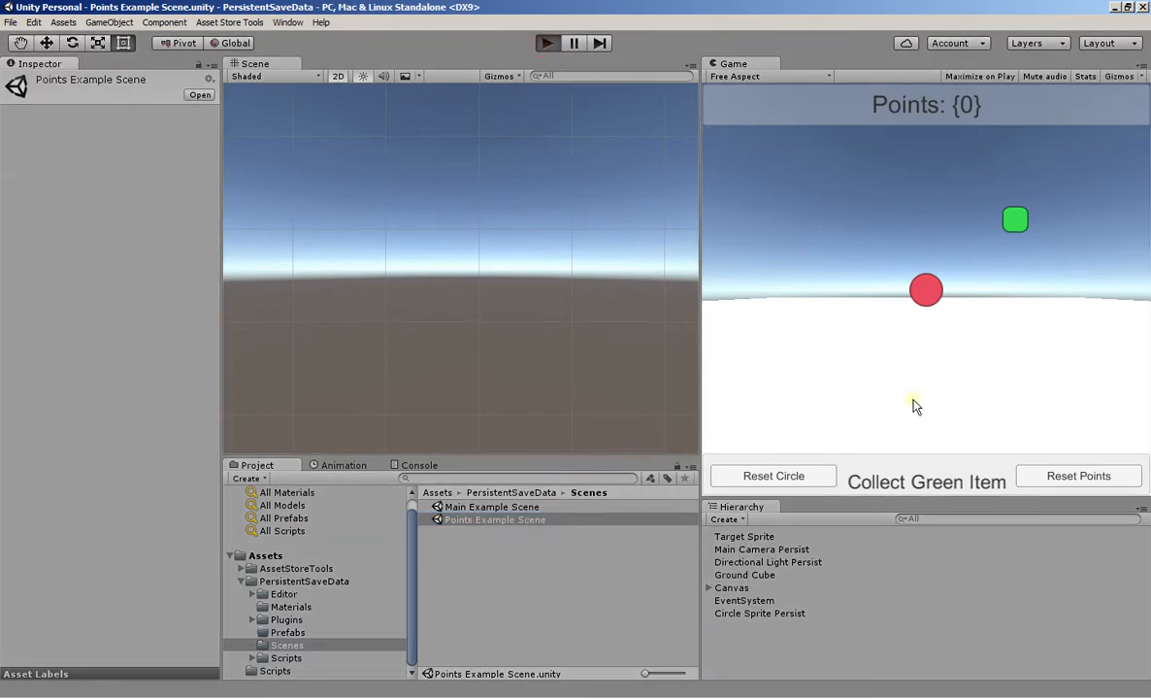
Steer the red circle into three green items, and reset both the circle's position and the points.
{"action": "key", "text": "Right"}
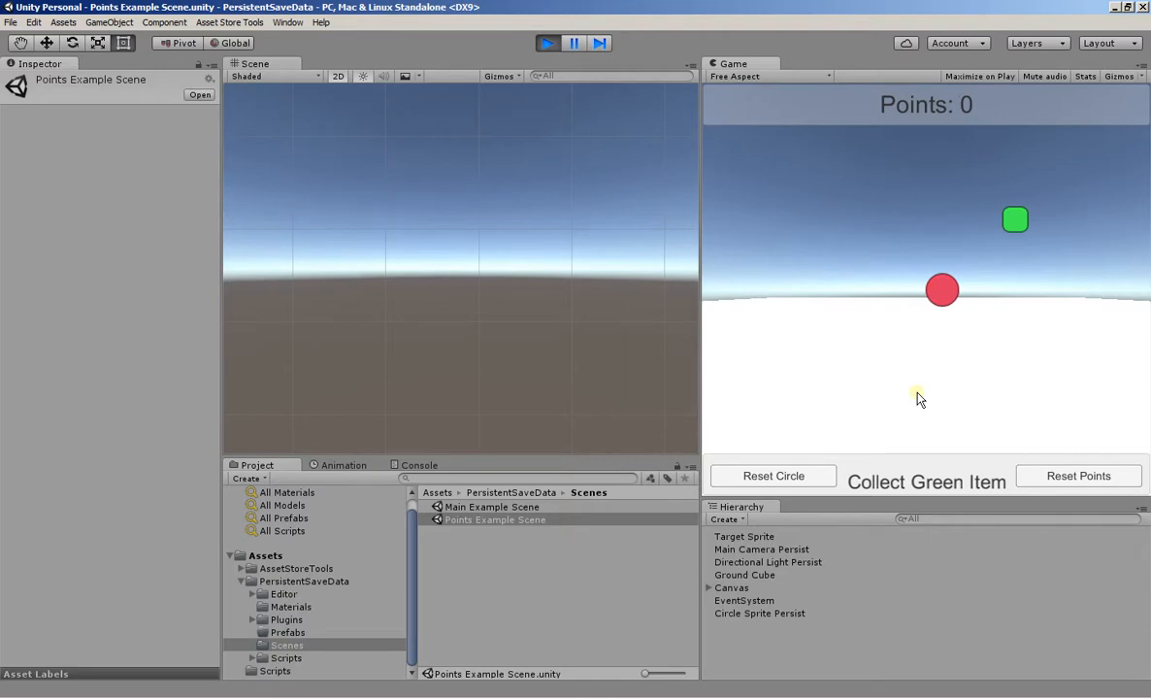
{"action": "key", "text": "Up"}
{"action": "key", "text": "Left"}
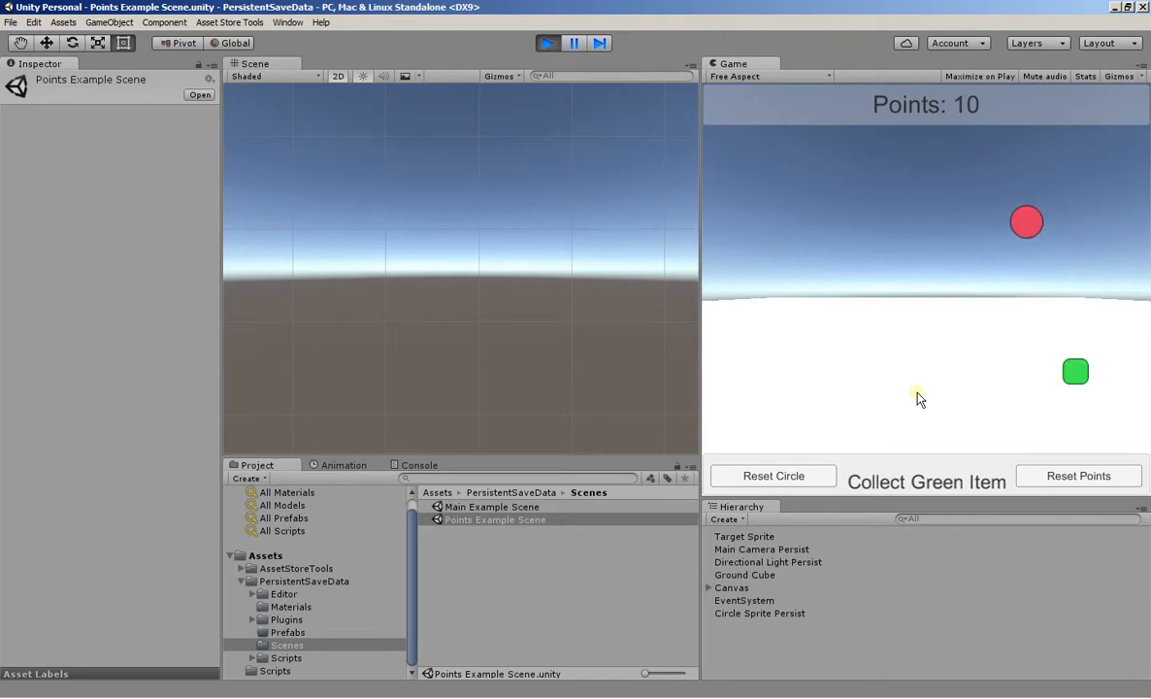
{"action": "key", "text": "Down"}
{"action": "key", "text": "Right"}
{"action": "key", "text": "Up"}
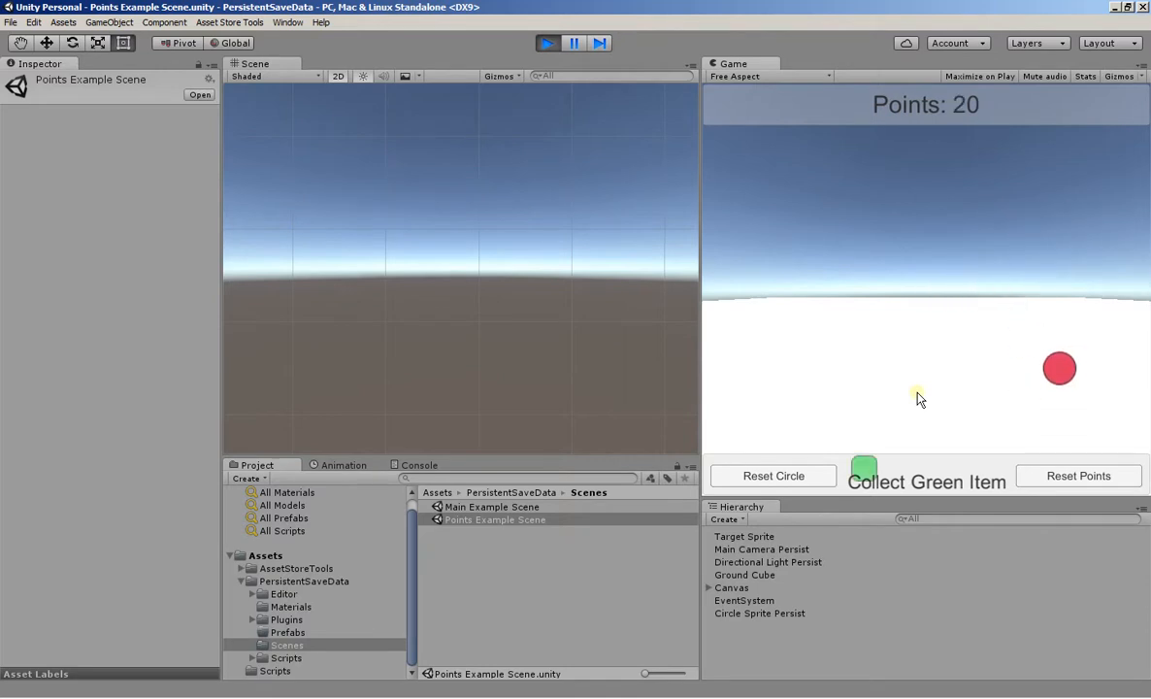
{"action": "key", "text": "Left"}
{"action": "key", "text": "Down"}
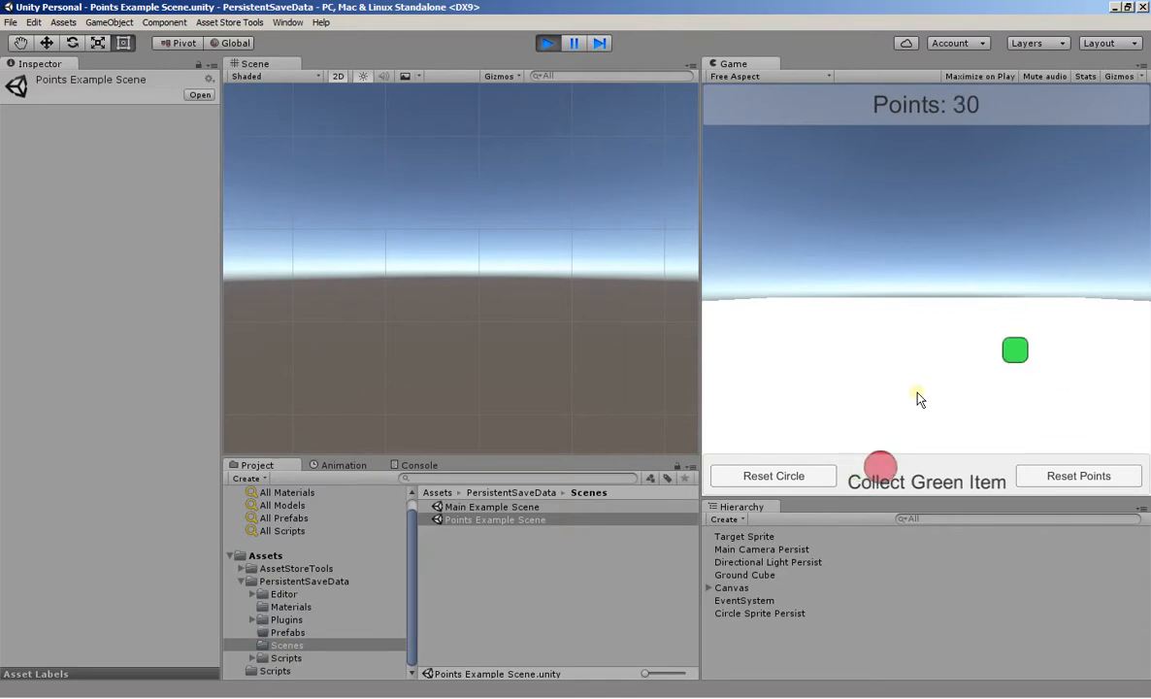
{"action": "left_click", "coordinate": [771, 476]}
{"action": "left_click", "coordinate": [1058, 475]}
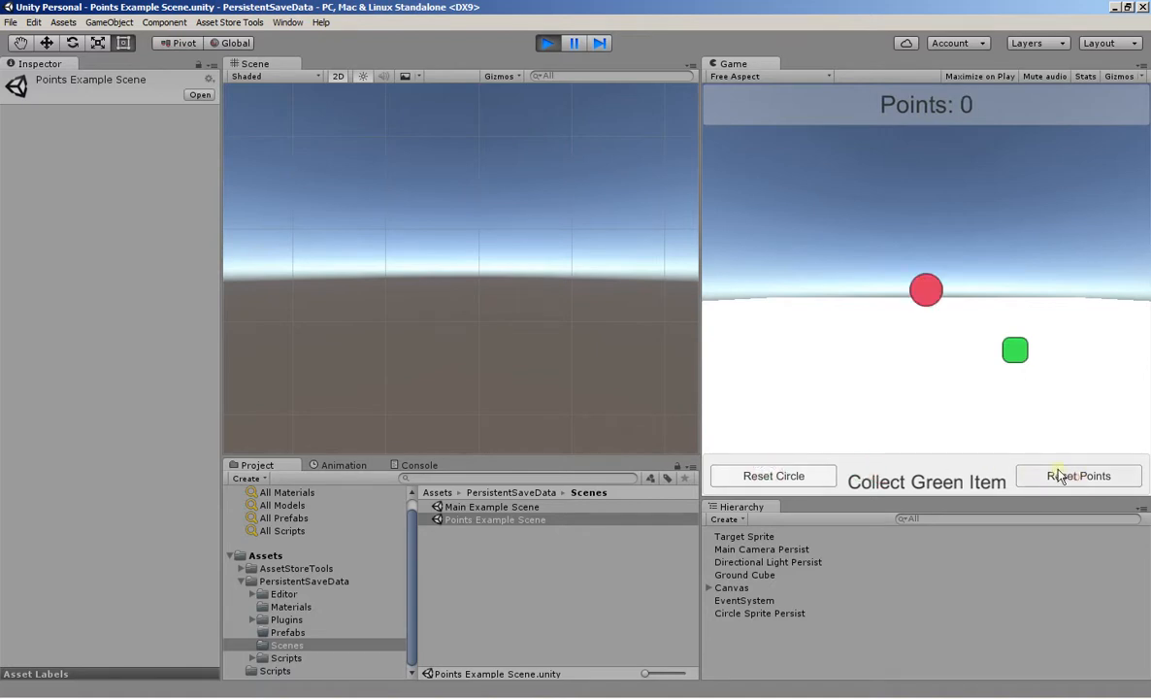
Steer the red circle into green items until the score reaches 50 points.
{"action": "key", "text": "Right"}
{"action": "key", "text": "Down"}
{"action": "key", "text": "Left"}
{"action": "key", "text": "Up"}
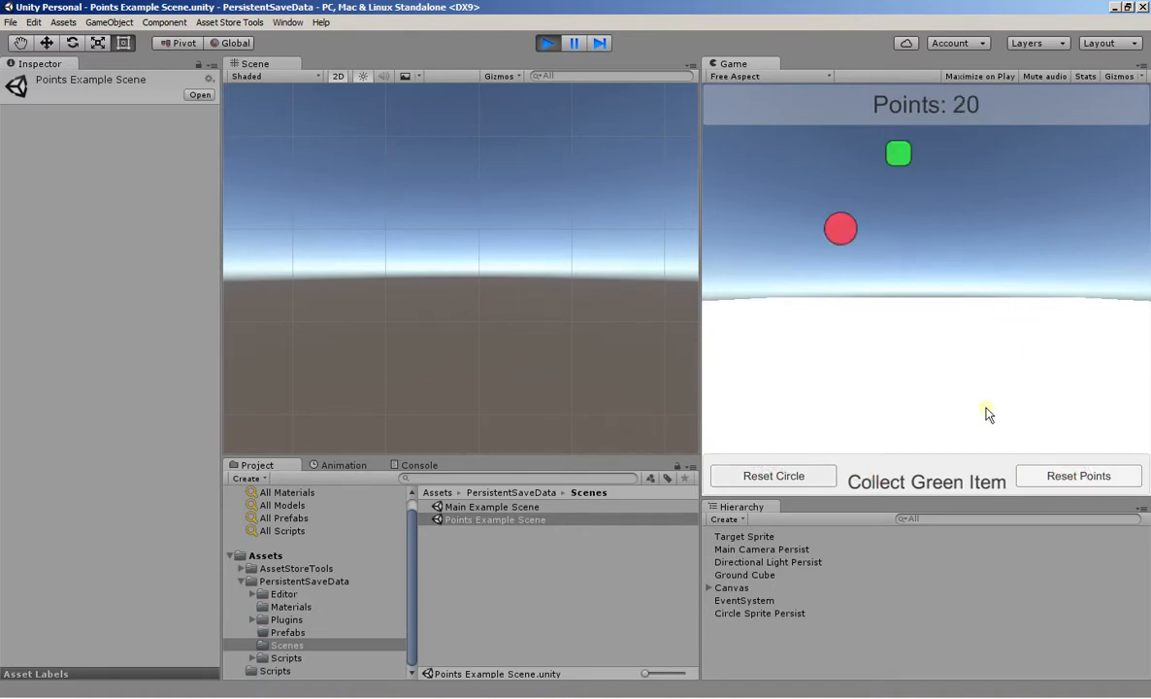
{"action": "key", "text": "Right"}
{"action": "key", "text": "Up"}
{"action": "key", "text": "Left"}
{"action": "key", "text": "Down"}
{"action": "key", "text": "Right"}
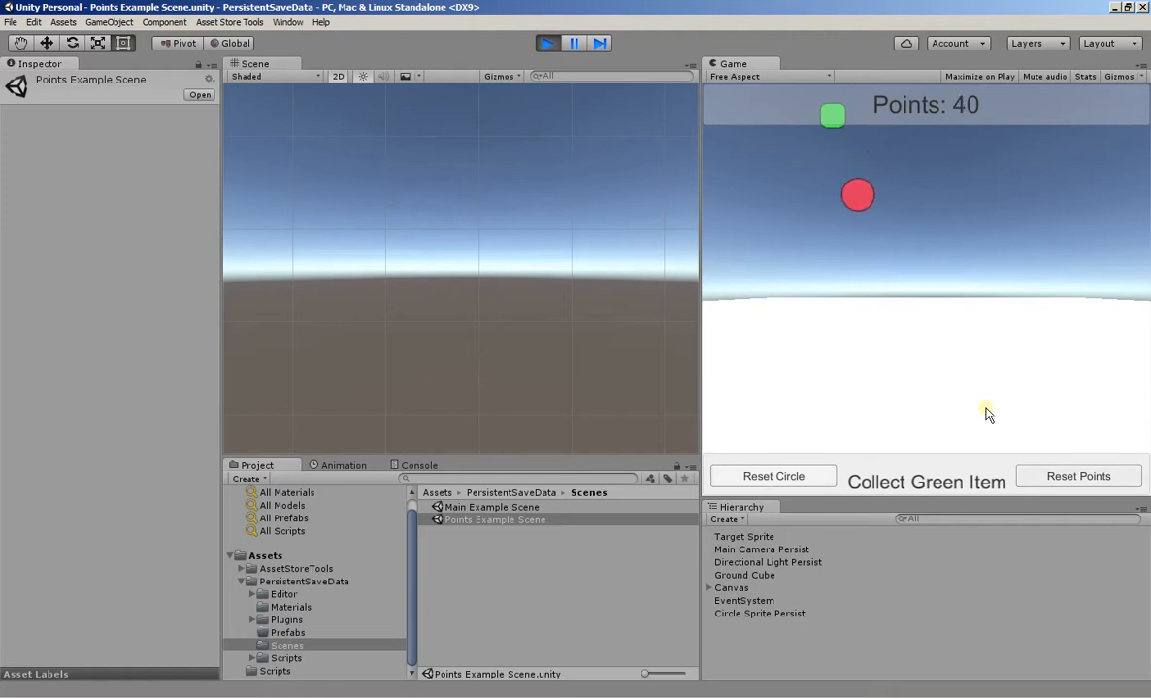
{"action": "key", "text": "Up"}
{"action": "key", "text": "Left"}
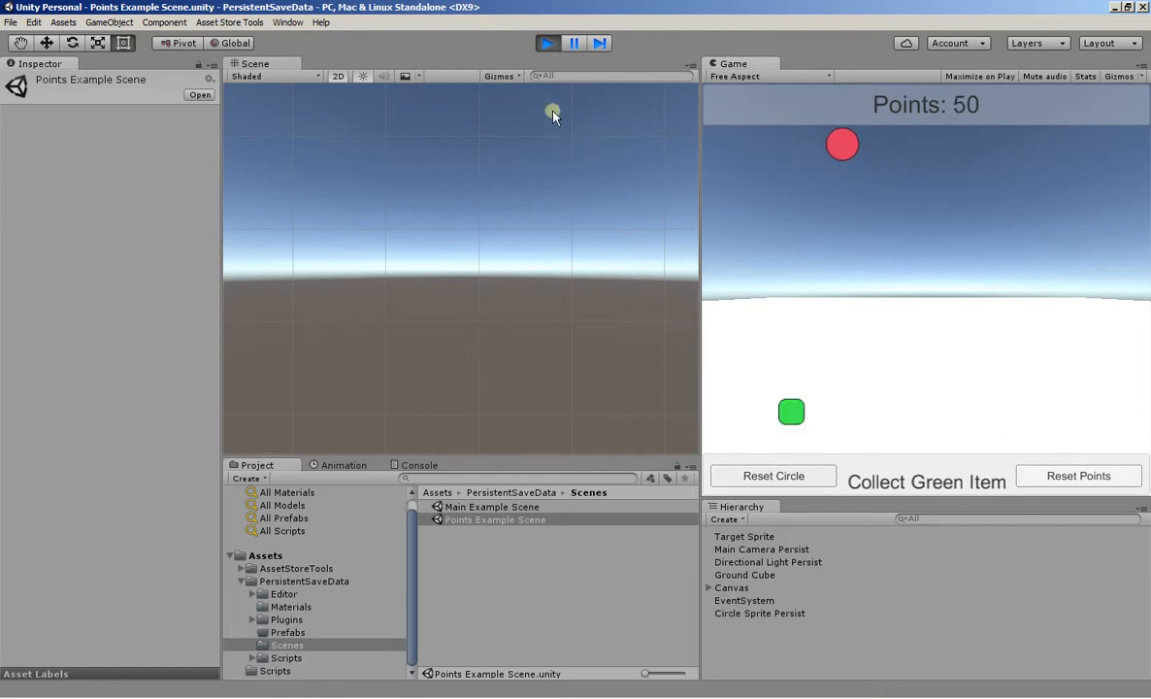
Stop and rerun the scene to check whether the saved points load at start, and exit play mode.
{"action": "left_click", "coordinate": [546, 44]}
{"action": "left_click", "coordinate": [548, 44]}
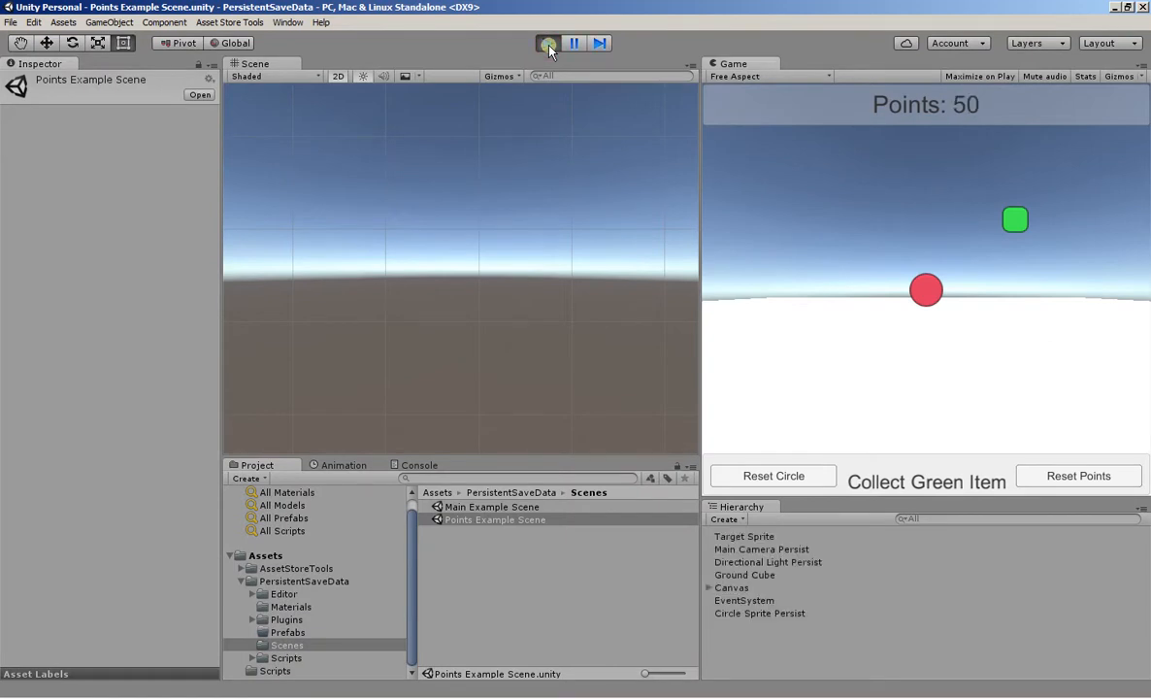
{"action": "left_click", "coordinate": [549, 44]}
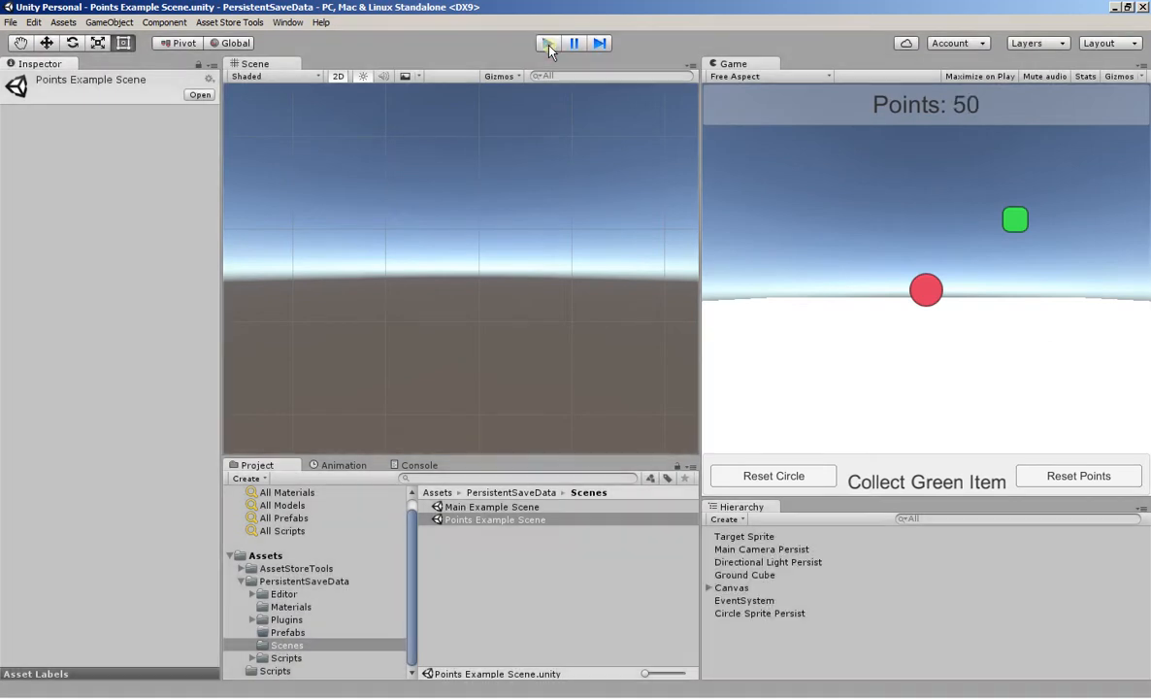
Expand the Canvas object and examine the Persistent Reference settings of Circle Sprite Persist.
{"action": "left_click", "coordinate": [709, 587]}
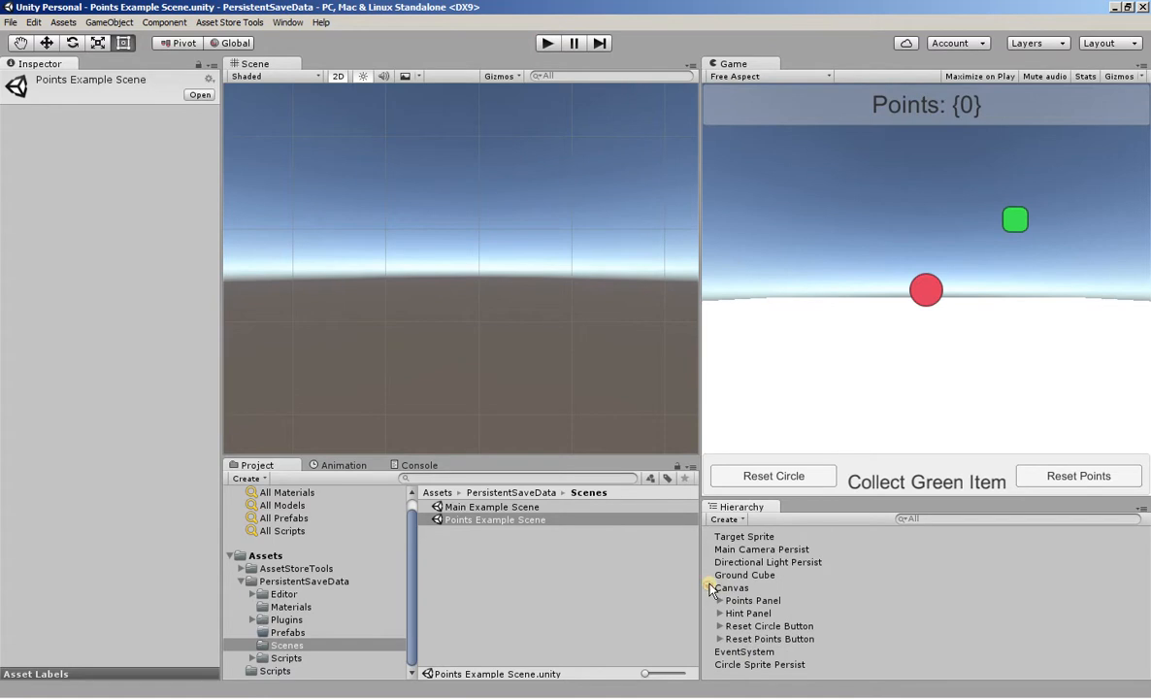
{"action": "left_click", "coordinate": [732, 666]}
{"action": "scroll", "coordinate": [56, 494], "scroll_direction": "down", "scroll_amount": 3}
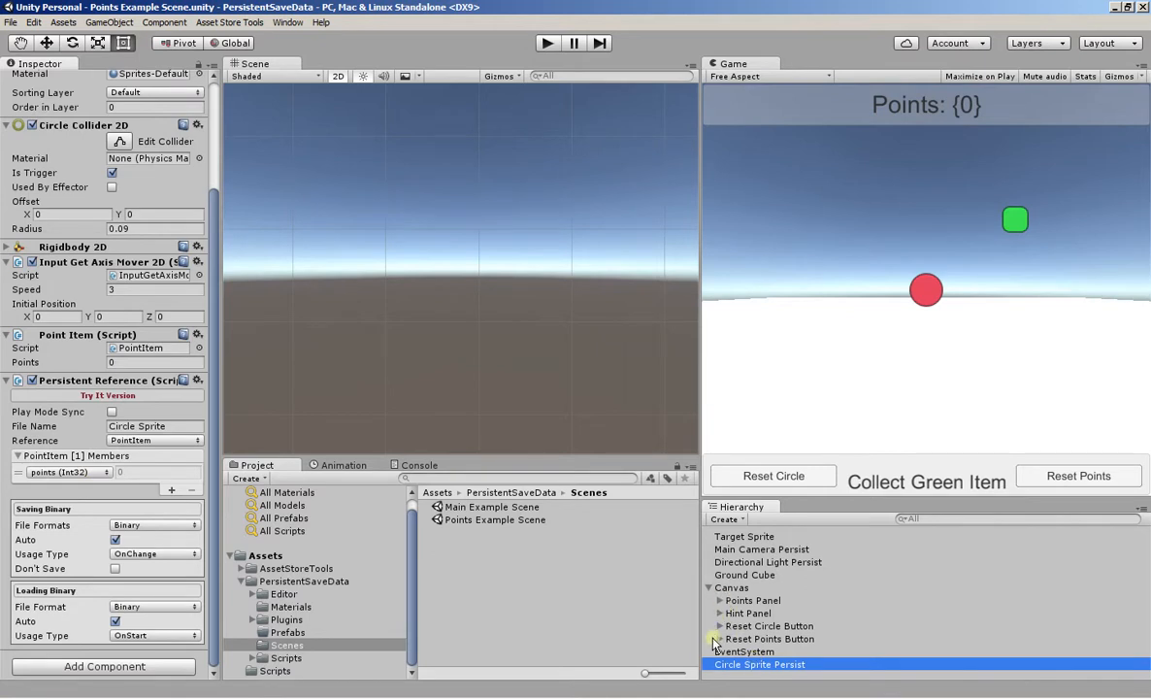
Examine the Text and Persistent Notification components of Text Persist inside the Points Panel.
{"action": "left_click", "coordinate": [720, 602]}
{"action": "left_click", "coordinate": [762, 609]}
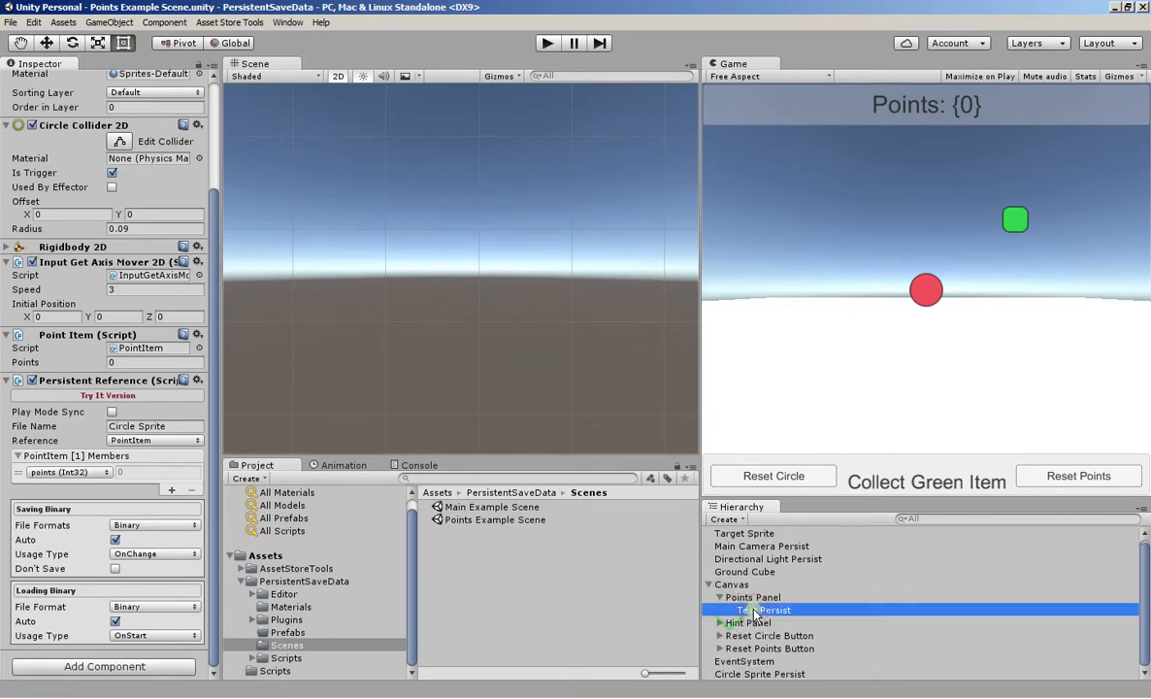
{"action": "scroll", "coordinate": [43, 425], "scroll_direction": "down", "scroll_amount": 3}
{"action": "scroll", "coordinate": [79, 300], "scroll_direction": "up", "scroll_amount": 5}
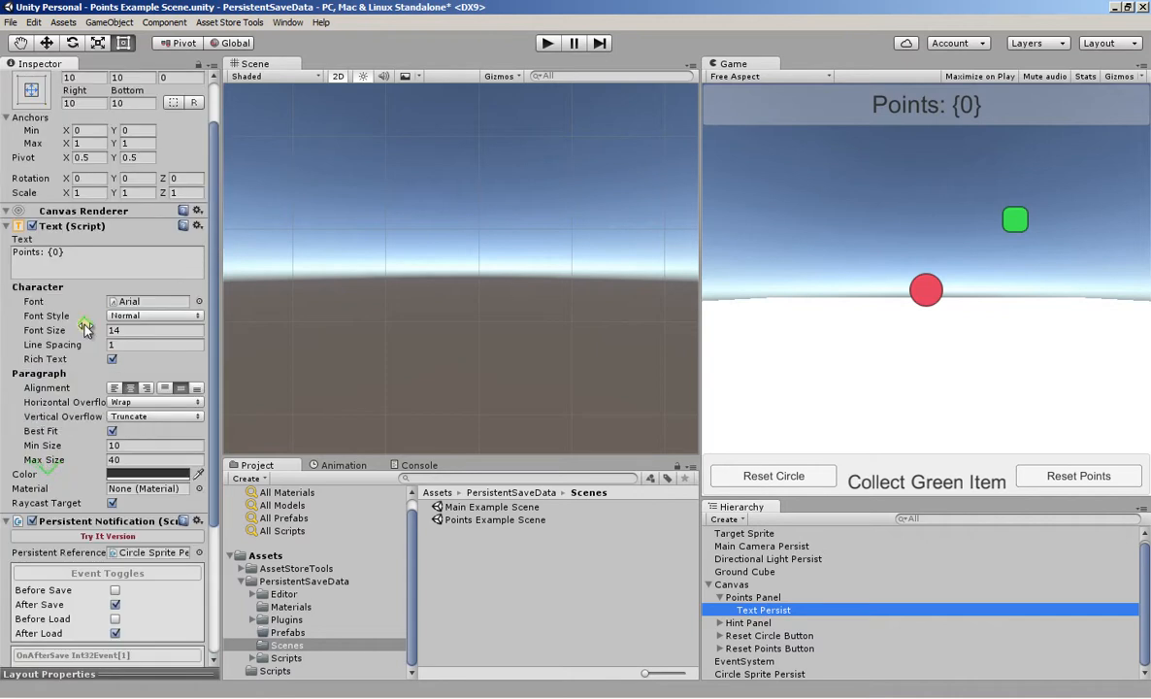
{"action": "scroll", "coordinate": [82, 456], "scroll_direction": "down", "scroll_amount": 5}
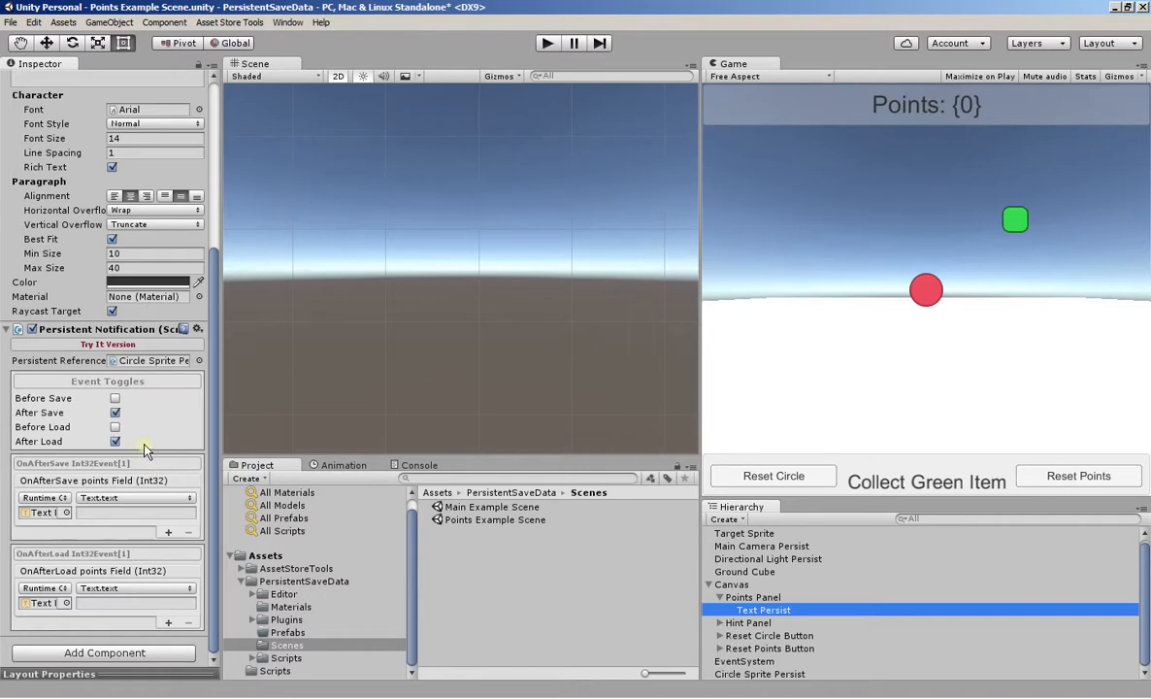
{"action": "scroll", "coordinate": [125, 405], "scroll_direction": "up", "scroll_amount": 2}
{"action": "scroll", "coordinate": [119, 402], "scroll_direction": "up", "scroll_amount": 3}
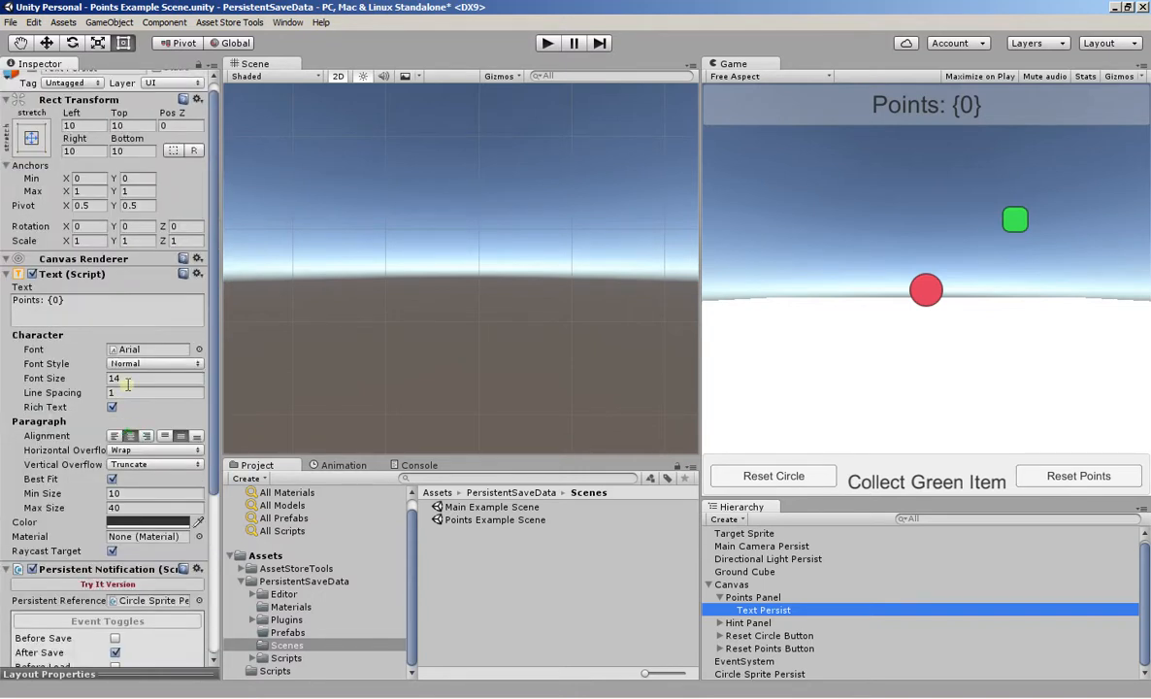
Change the Text Persist label to "Points: 0" without the braces and test-run the scene.
{"action": "left_click", "coordinate": [64, 300]}
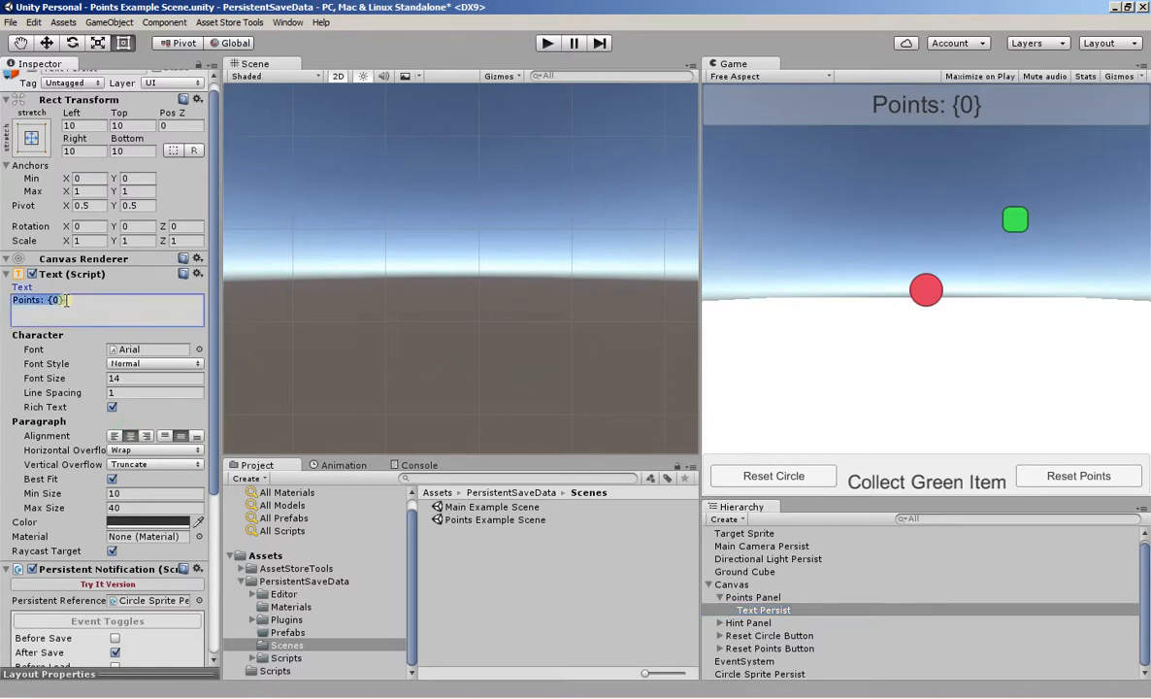
{"action": "key", "text": "BackSpace"}
{"action": "left_click", "coordinate": [50, 300]}
{"action": "key", "text": "BackSpace"}
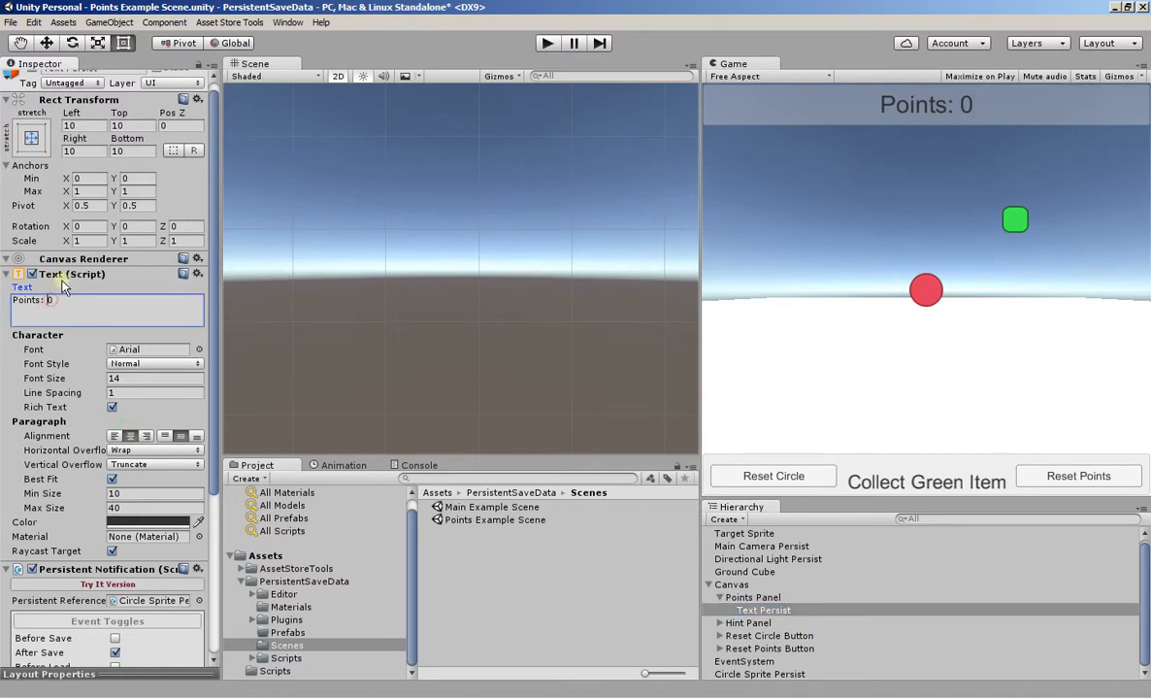
{"action": "left_click", "coordinate": [544, 44]}
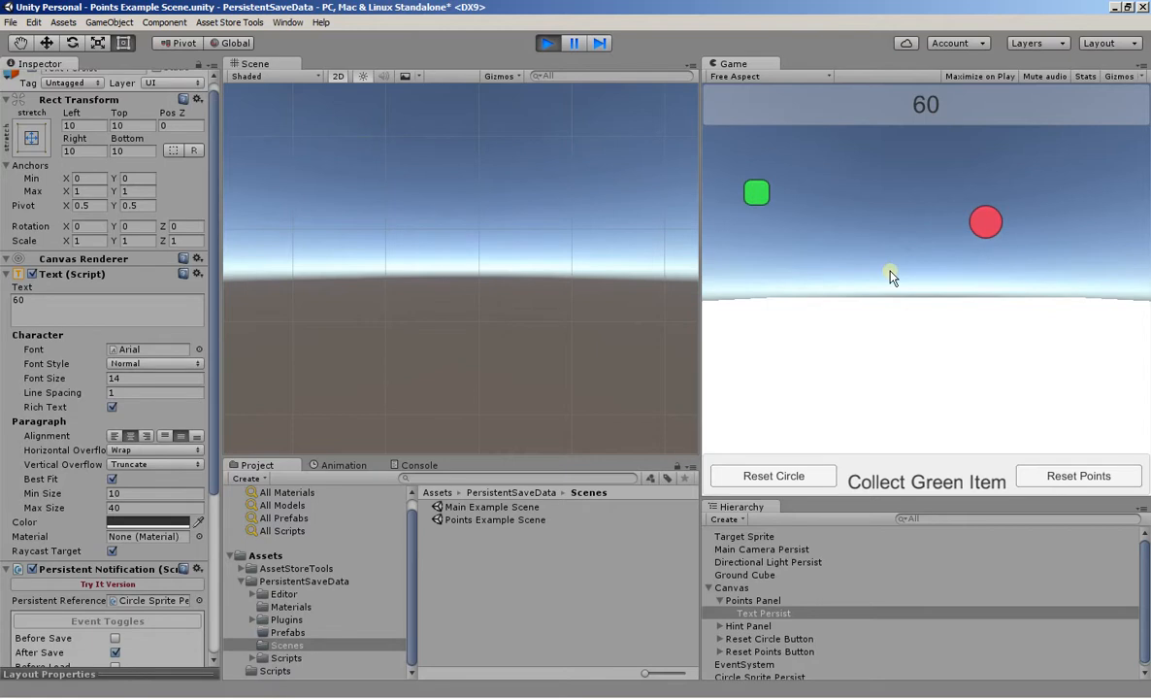
{"action": "left_click", "coordinate": [546, 43]}
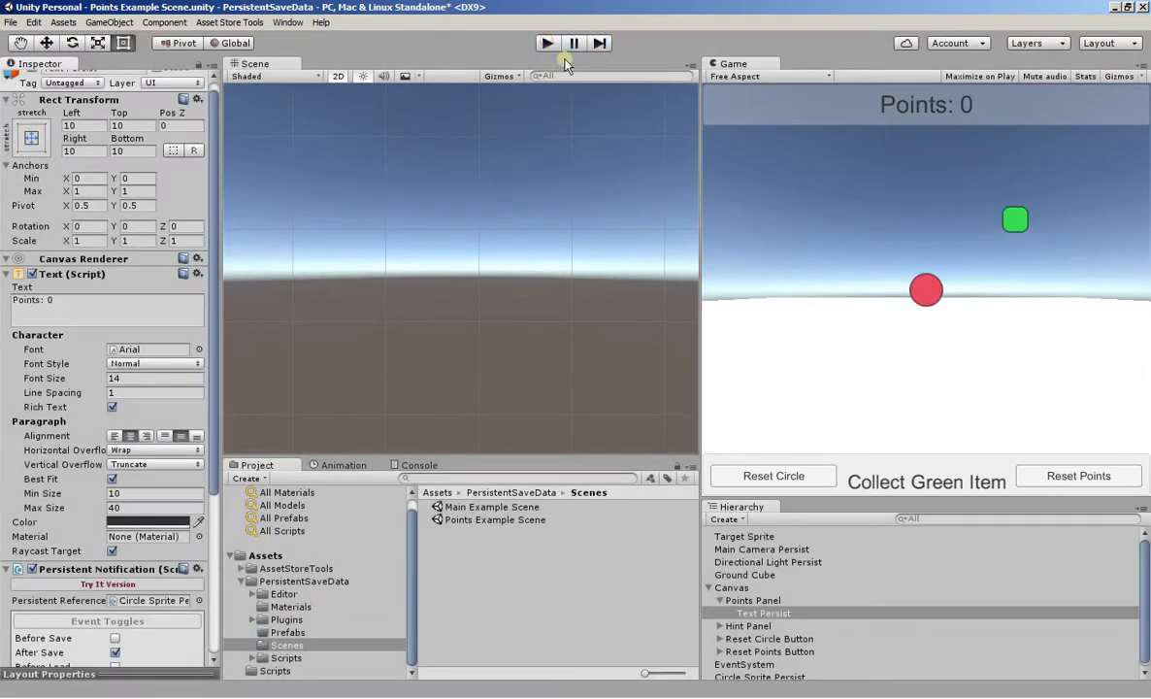
Restore the braces in the Text Persist label so it reads "Points: {0}".
{"action": "scroll", "coordinate": [140, 381], "scroll_direction": "down", "scroll_amount": 2}
{"action": "scroll", "coordinate": [141, 381], "scroll_direction": "down", "scroll_amount": 5}
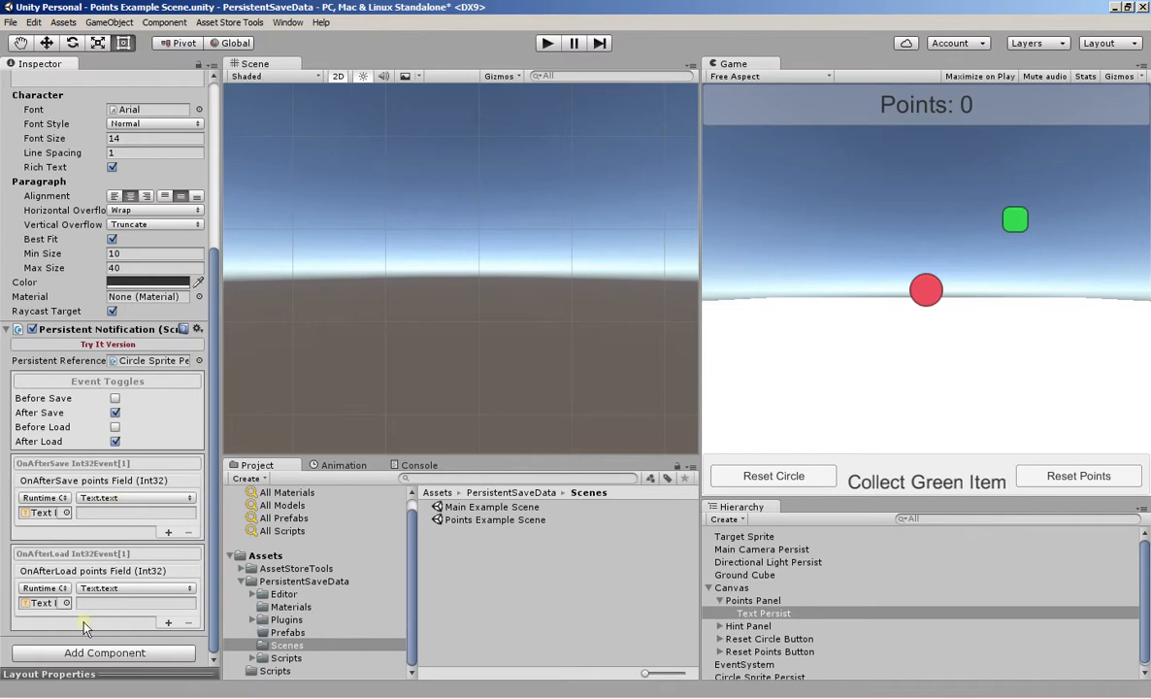
{"action": "scroll", "coordinate": [99, 384], "scroll_direction": "up", "scroll_amount": 4}
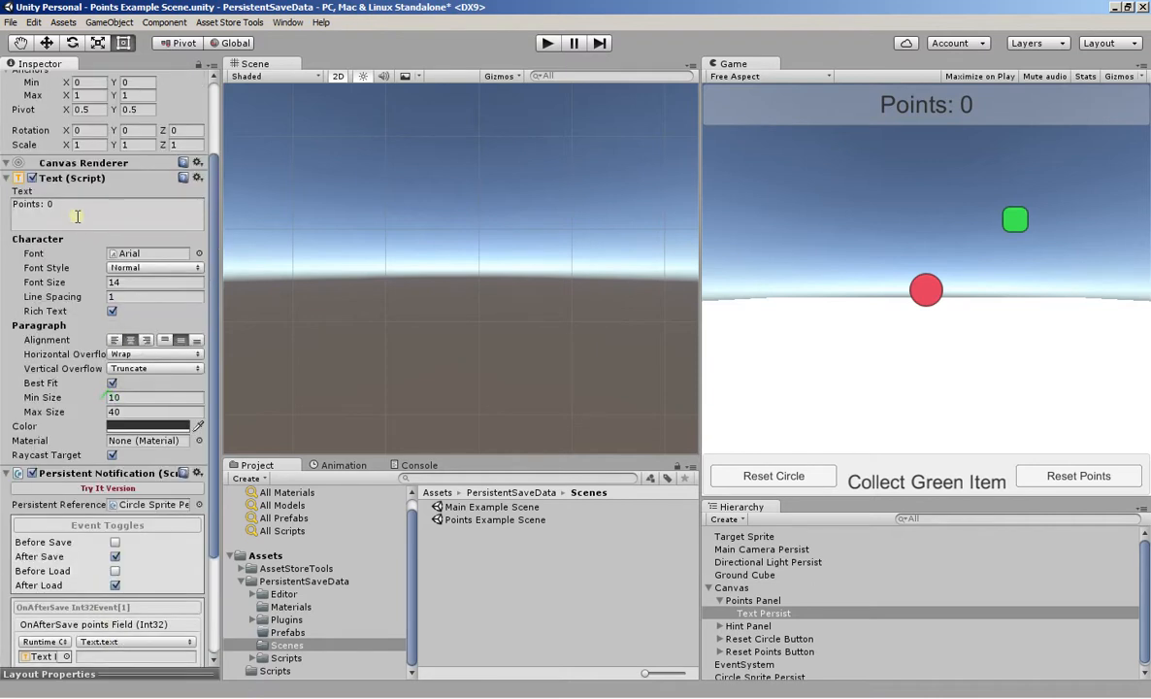
{"action": "left_click", "coordinate": [61, 205]}
{"action": "left_click", "coordinate": [48, 204]}
{"action": "key", "text": "BackSpace"}
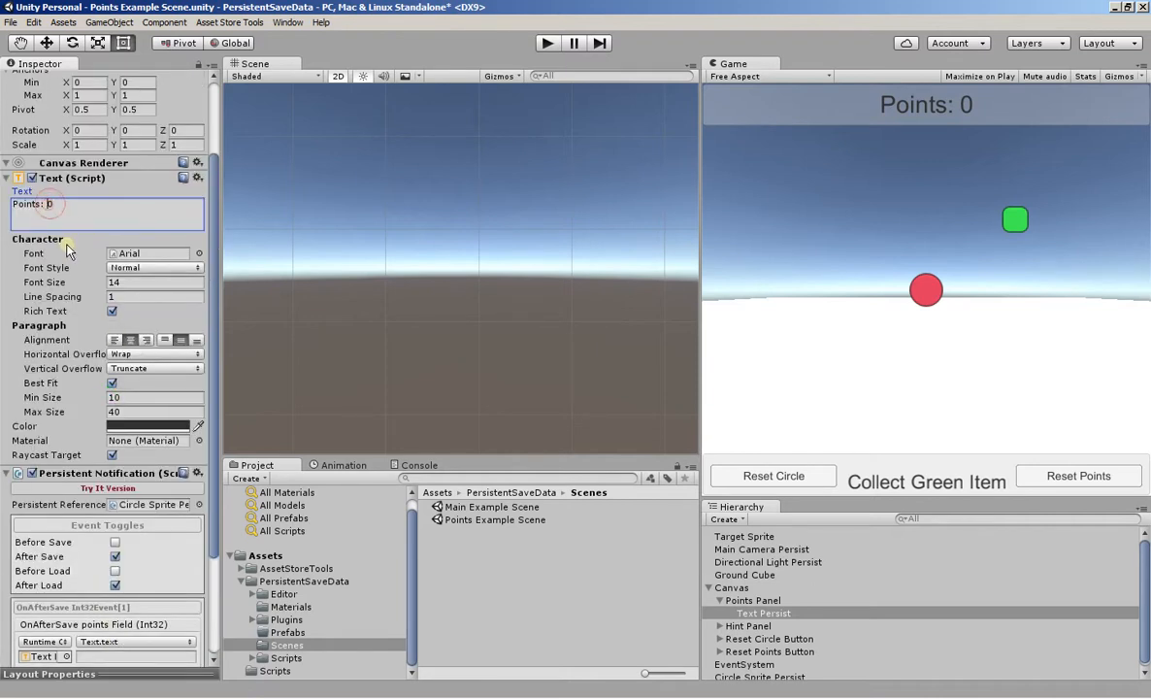
{"action": "type", "text": "{0"}
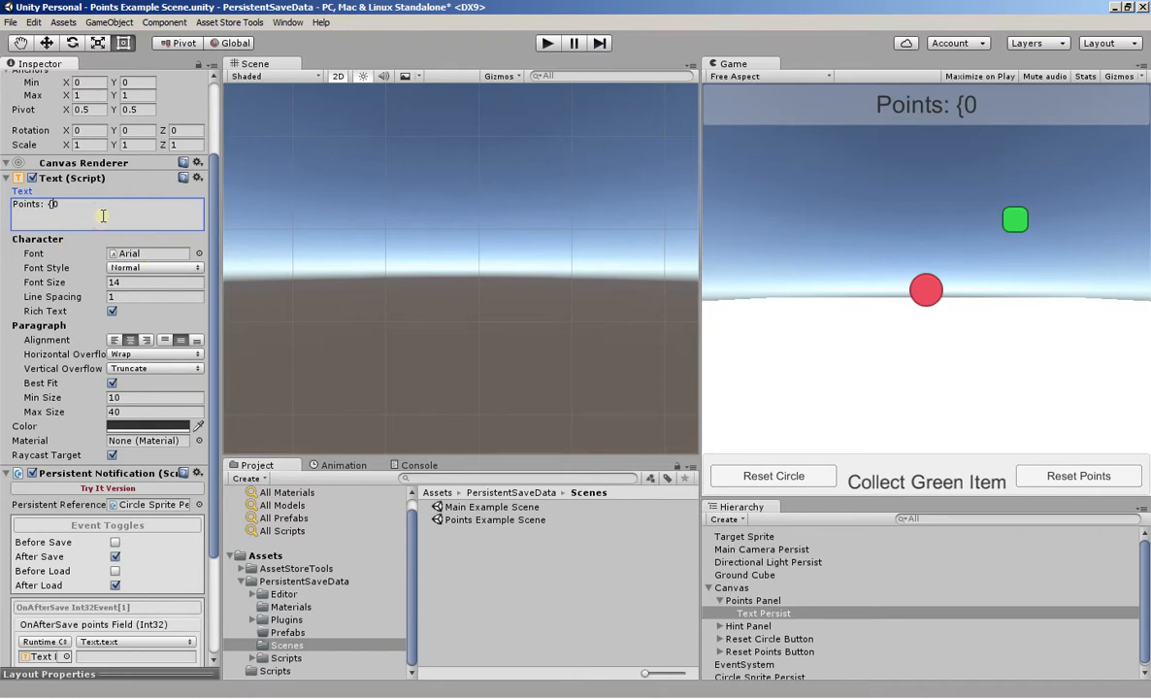
{"action": "type", "text": "}"}
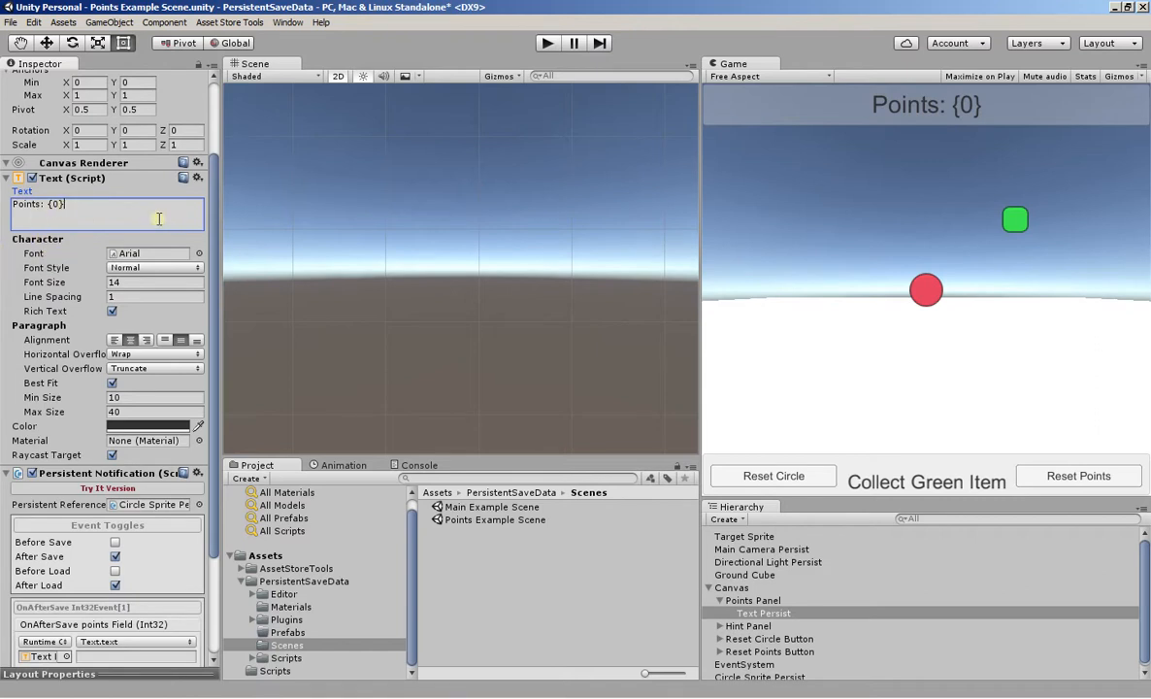
{"action": "left_click_drag", "start_coordinate": [103, 202], "coordinate": [2, 186]}
{"action": "left_click", "coordinate": [82, 214]}
{"action": "left_click_drag", "start_coordinate": [48, 203], "coordinate": [193, 206]}
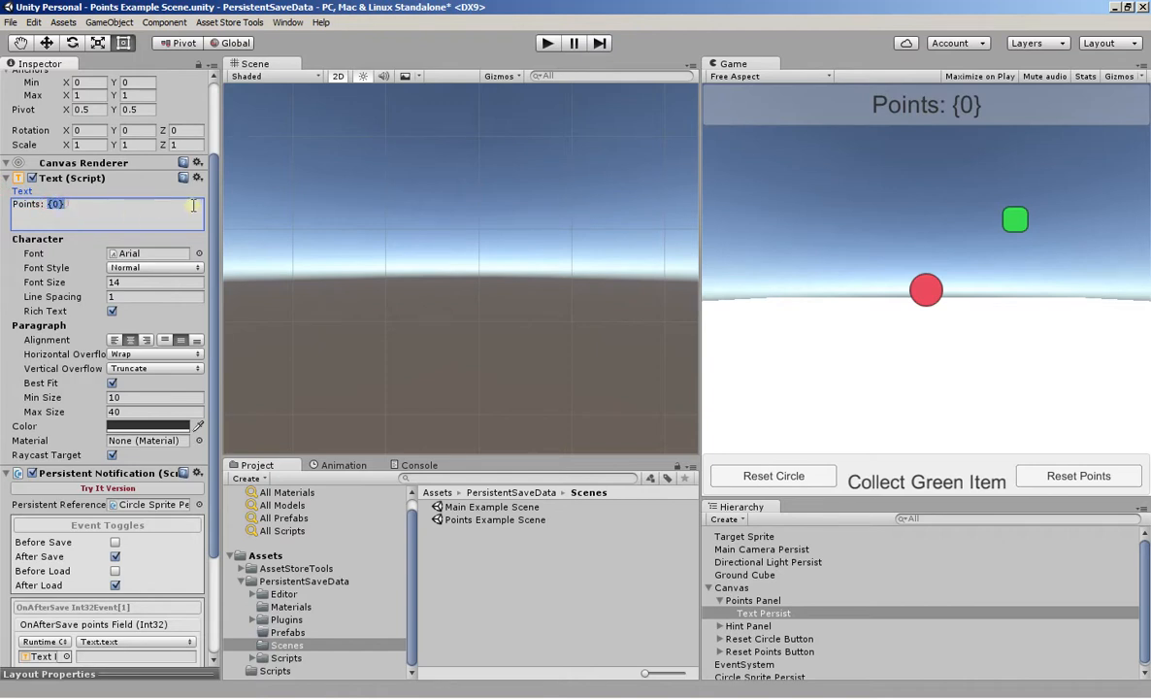
Run the scene, collect green items to check the formatting of the points label, and exit play mode.
{"action": "left_click", "coordinate": [548, 44]}
{"action": "left_click", "coordinate": [958, 215]}
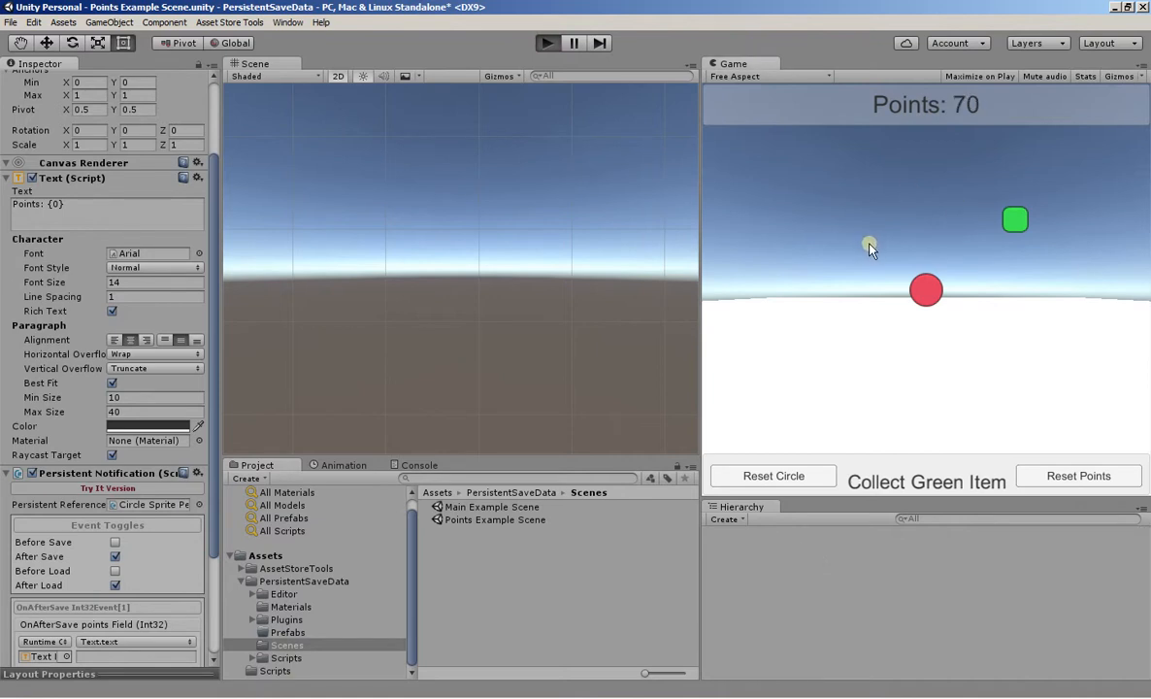
{"action": "key", "text": "Right"}
{"action": "key", "text": "Up"}
{"action": "key", "text": "Left"}
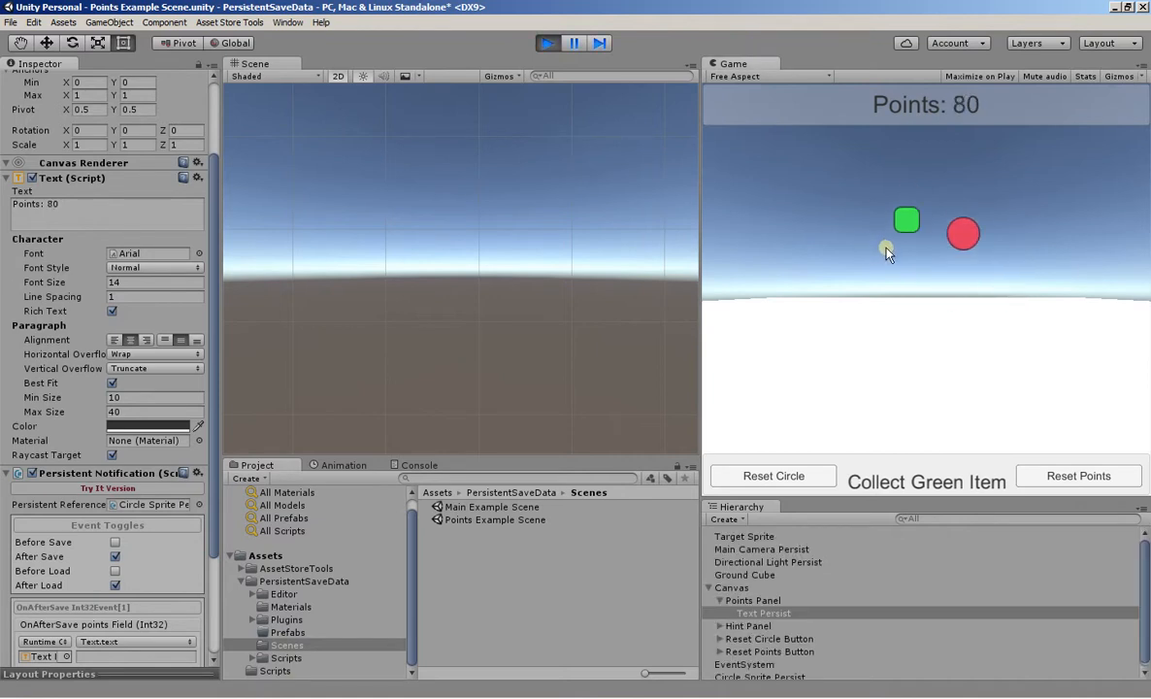
{"action": "key", "text": "Right"}
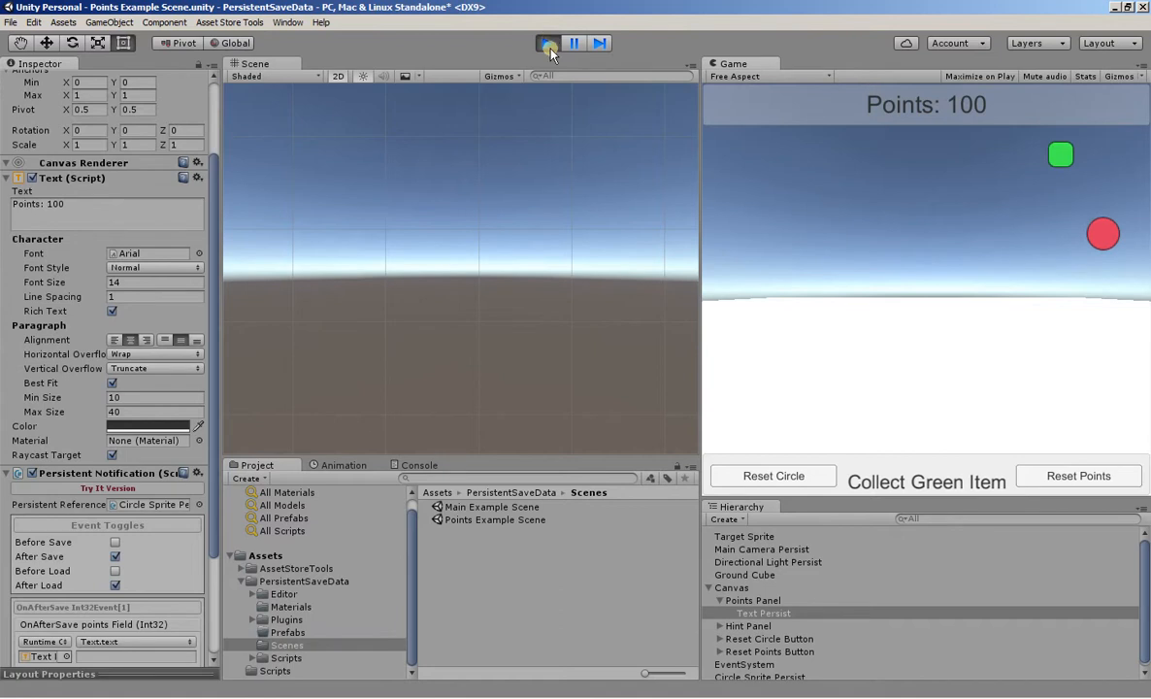
{"action": "left_click", "coordinate": [549, 44]}
Review the persistence components of Text Persist and Circle Sprite Persist, and switch to the PersistentSaveData folder in Windows Explorer.
{"action": "scroll", "coordinate": [102, 427], "scroll_direction": "down", "scroll_amount": 3}
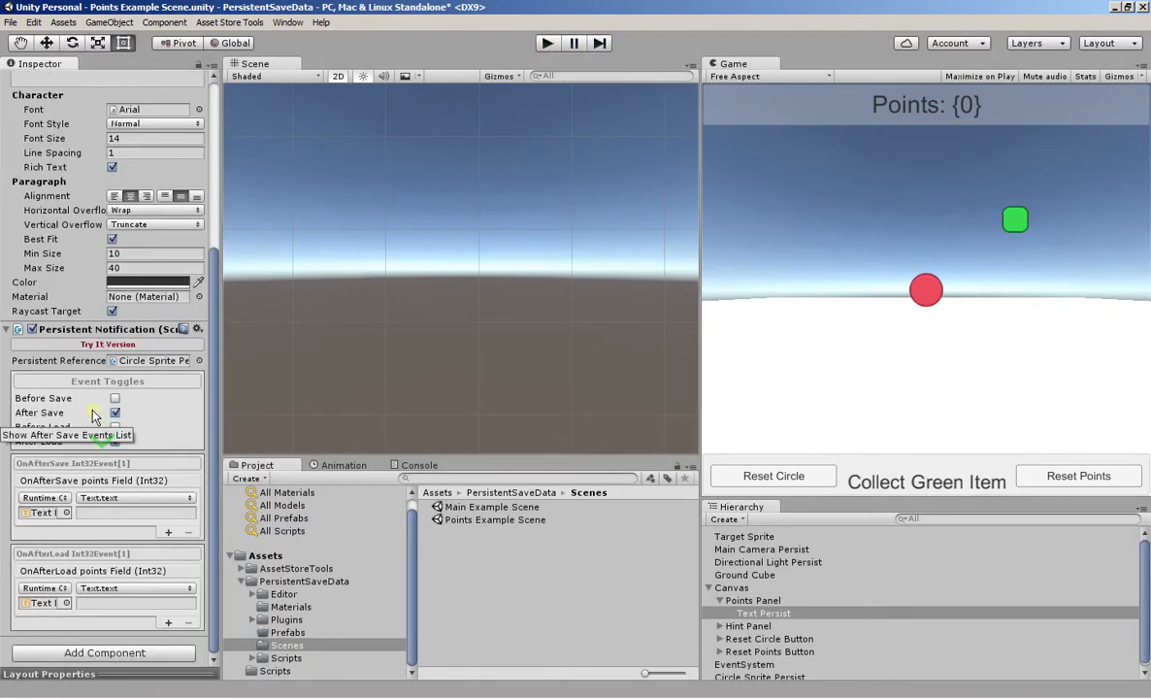
{"action": "scroll", "coordinate": [721, 620], "scroll_direction": "down", "scroll_amount": 1}
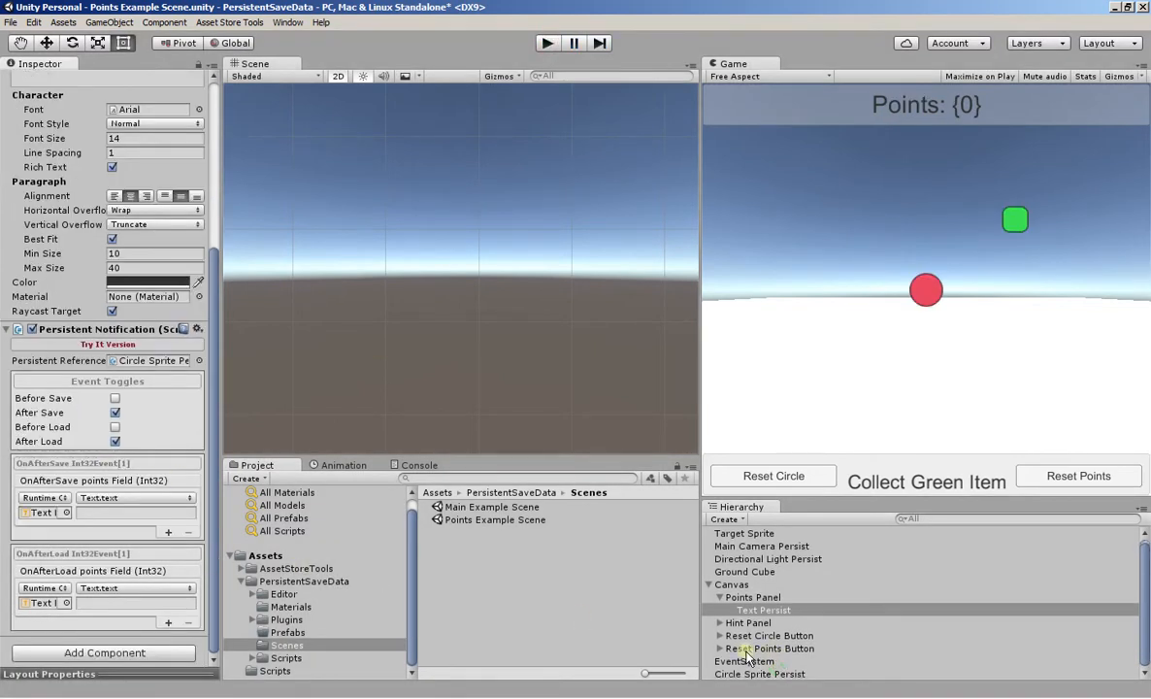
{"action": "left_click", "coordinate": [750, 674]}
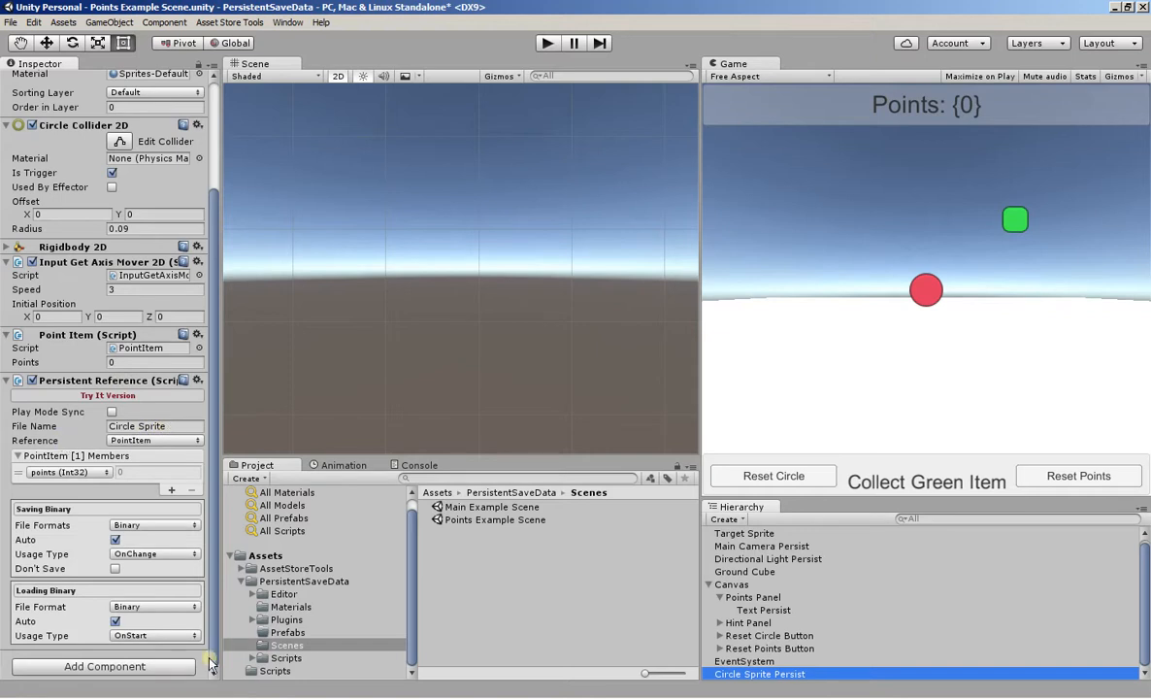
{"action": "left_click", "coordinate": [437, 695]}
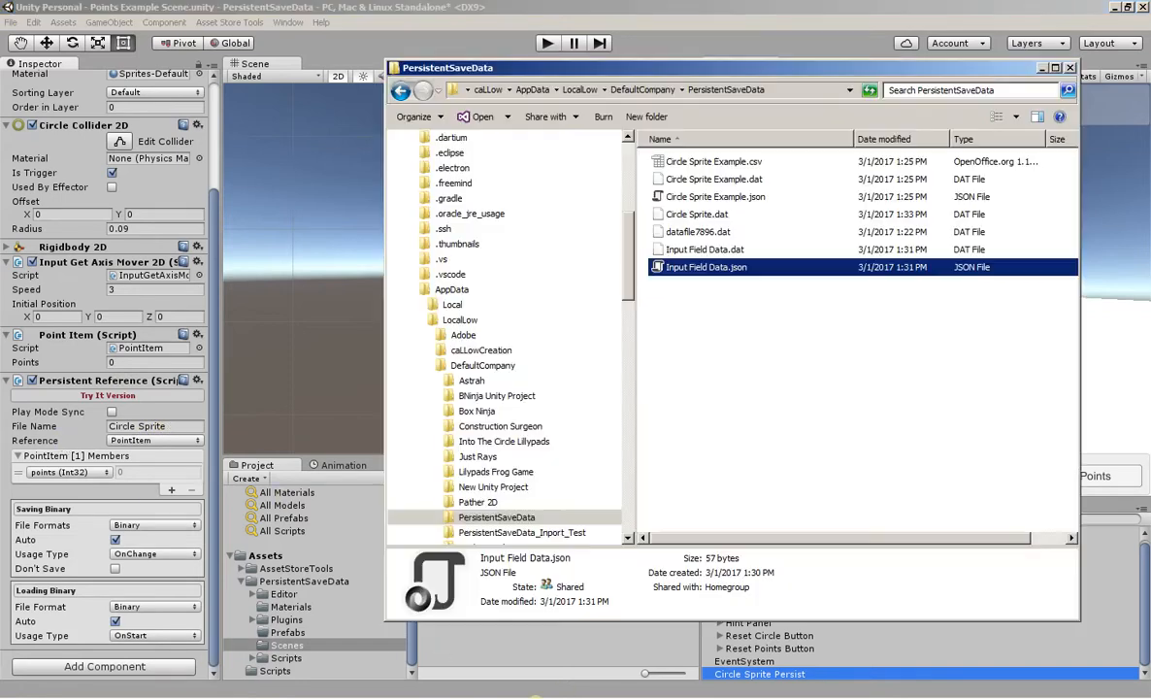
Open Circle Sprite Example.csv in Sublime Text, decline the update offer, examine the saved position entry, and close the editor.
{"action": "right_click", "coordinate": [708, 165]}
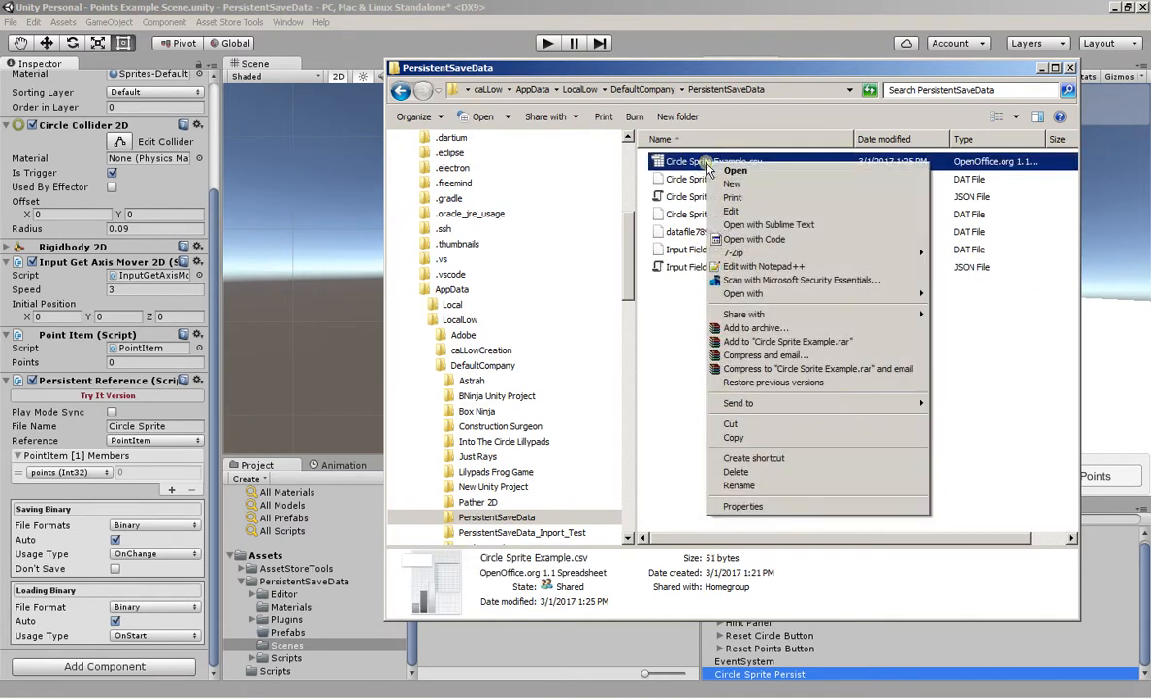
{"action": "left_click", "coordinate": [741, 226]}
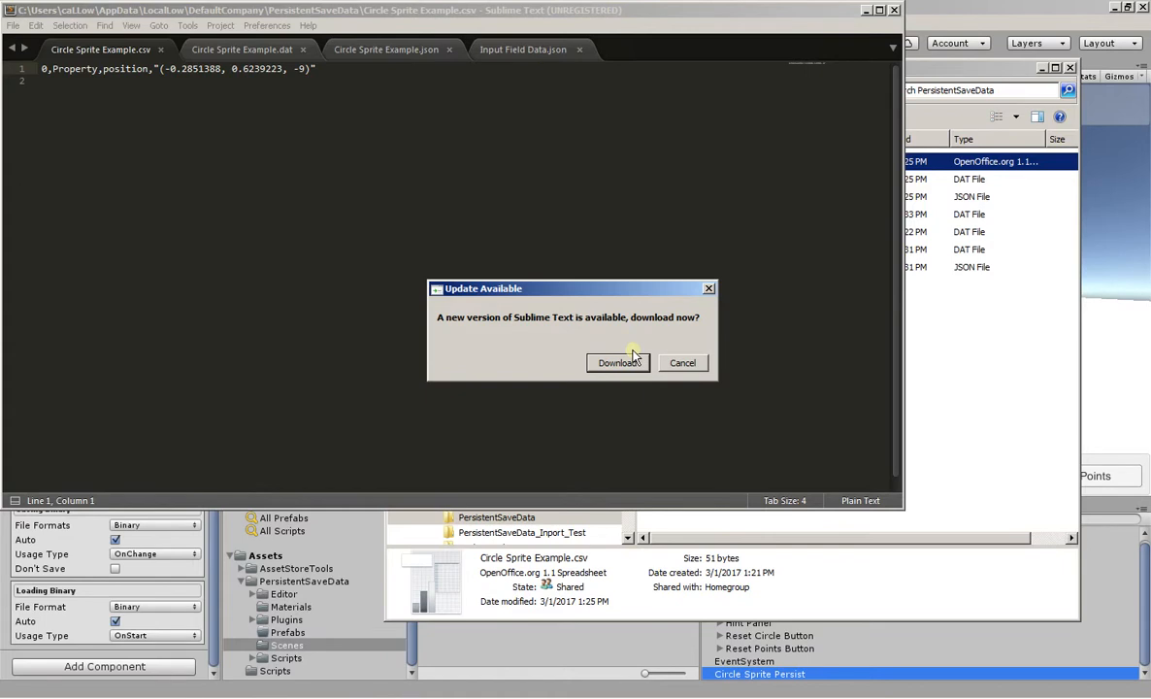
{"action": "left_click", "coordinate": [677, 364]}
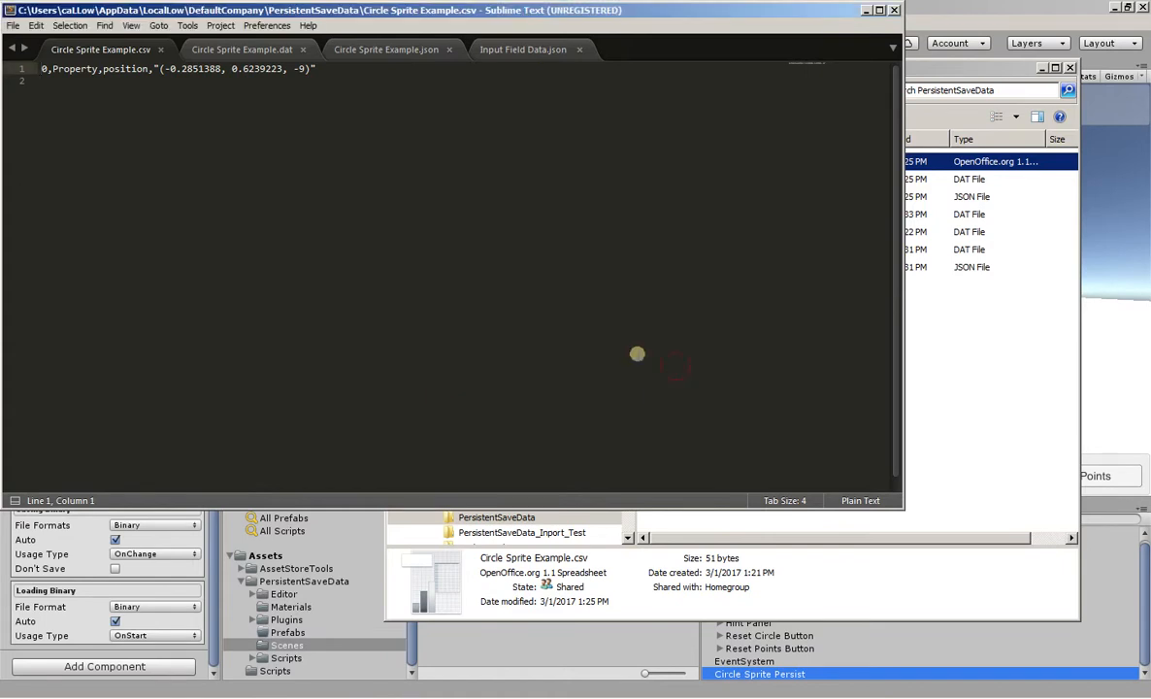
{"action": "left_click", "coordinate": [930, 358]}
{"action": "right_click", "coordinate": [698, 163]}
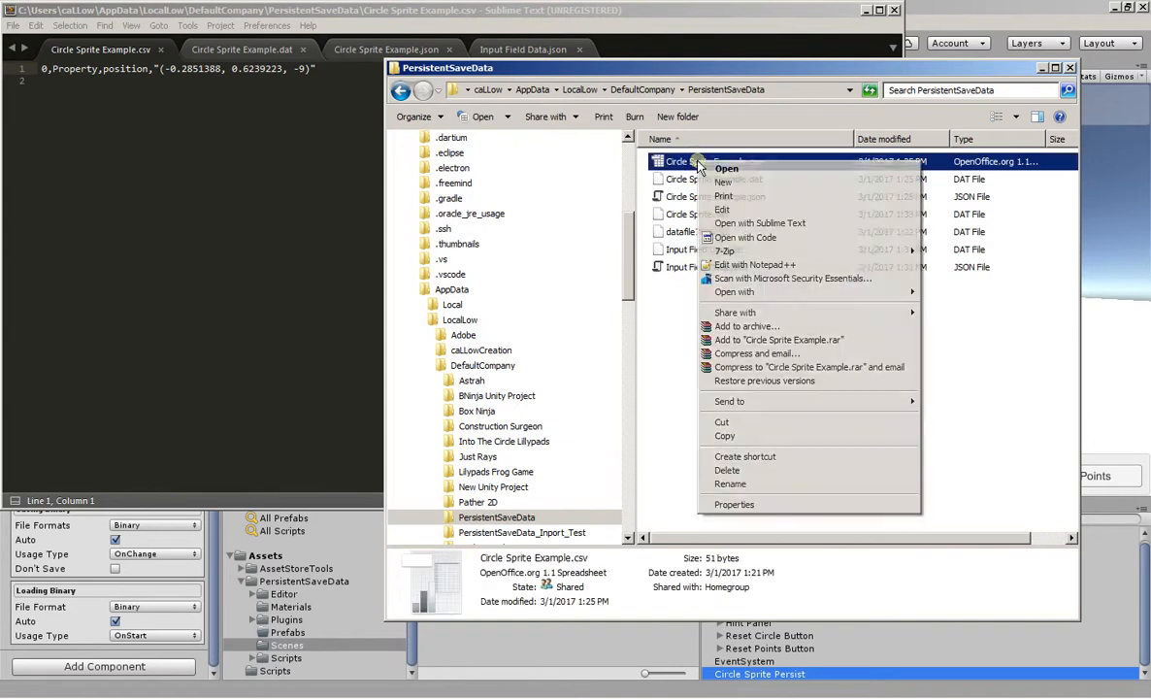
{"action": "left_click", "coordinate": [665, 367]}
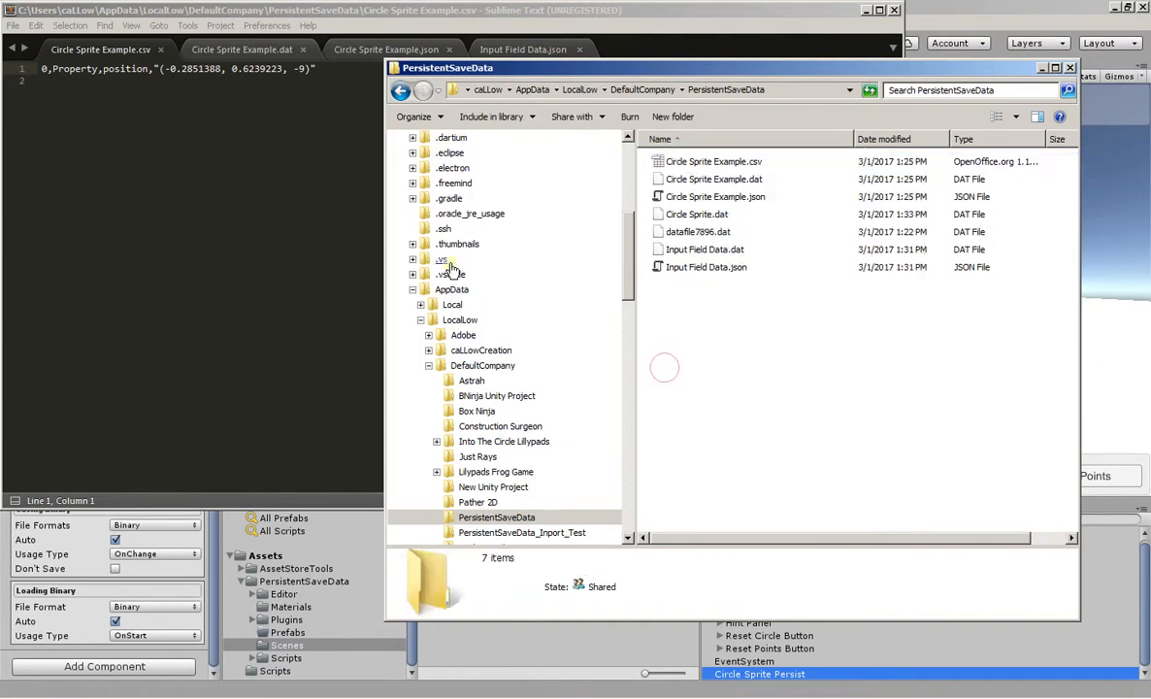
{"action": "left_click", "coordinate": [146, 119]}
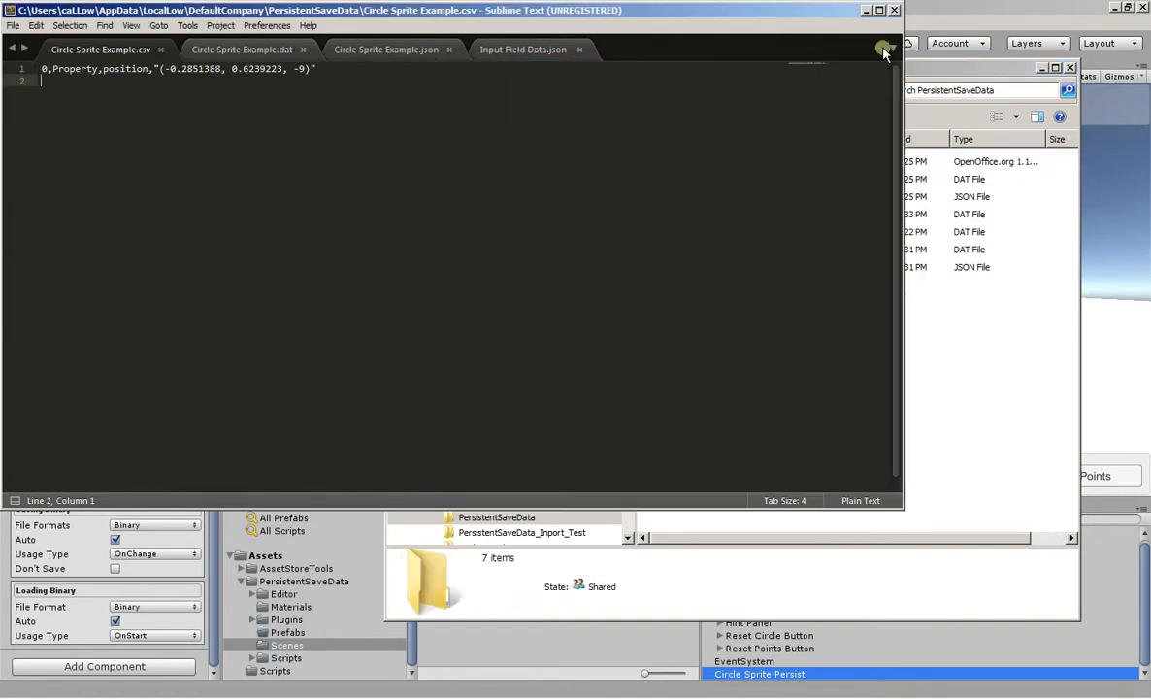
{"action": "left_click", "coordinate": [894, 9]}
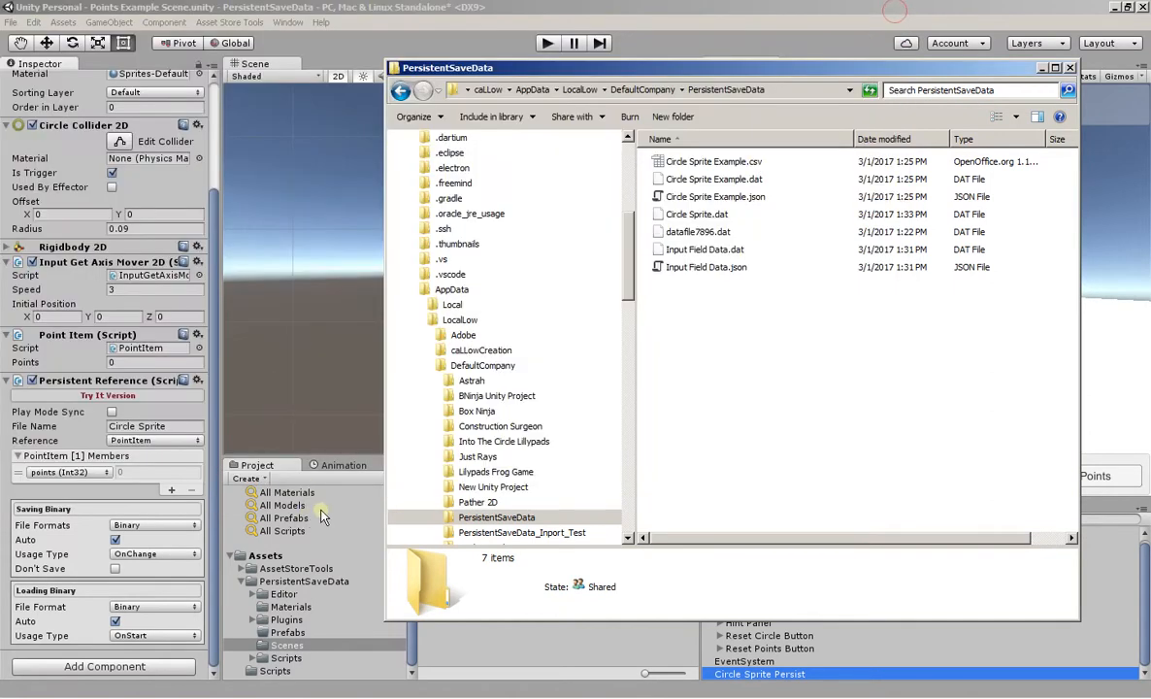
Switch back to Unity and add CSV to the saving file formats of Circle Sprite Persist's Persistent Reference.
{"action": "left_click", "coordinate": [310, 482]}
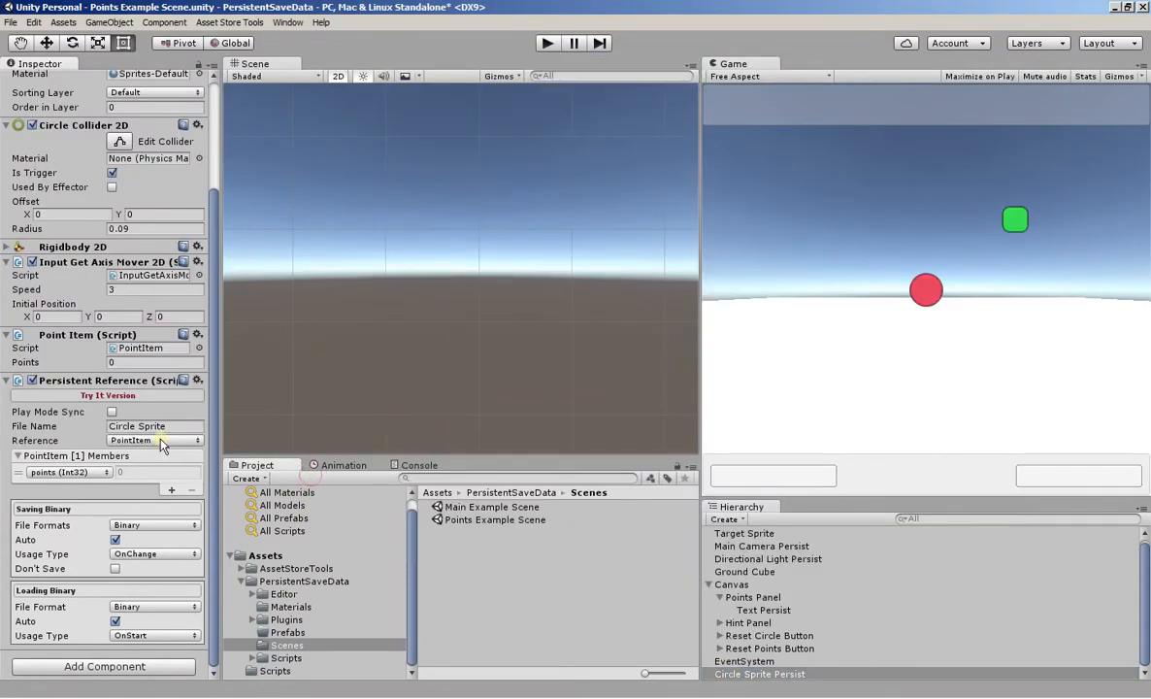
{"action": "left_click", "coordinate": [148, 529]}
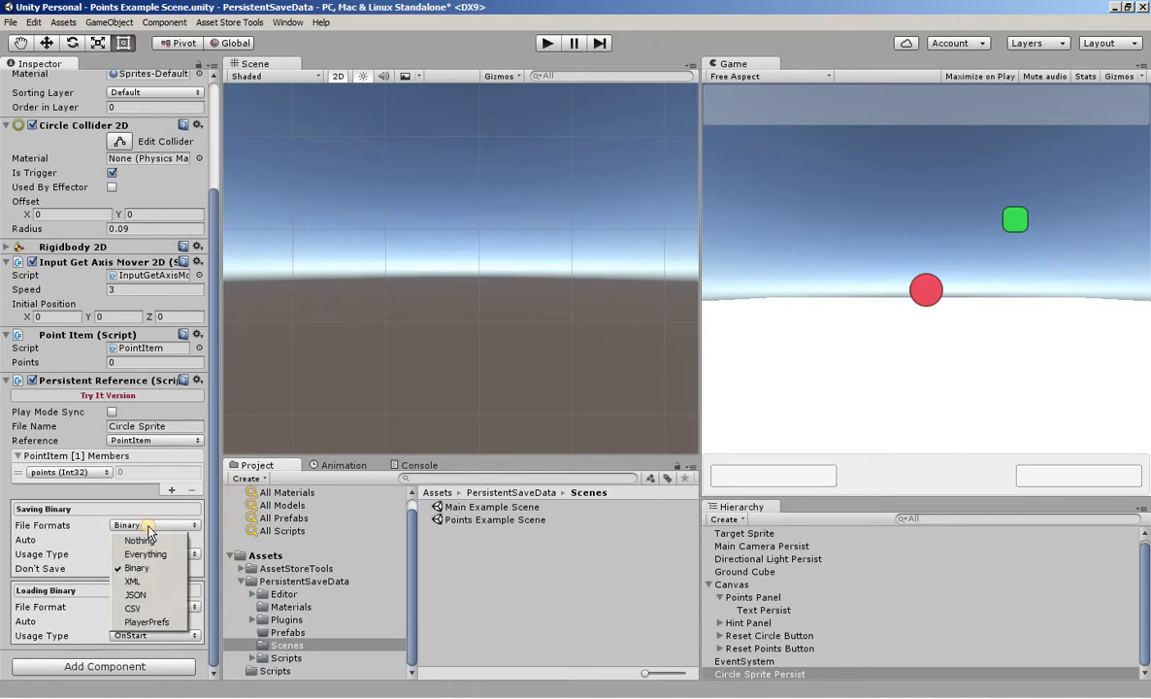
{"action": "left_click", "coordinate": [157, 608]}
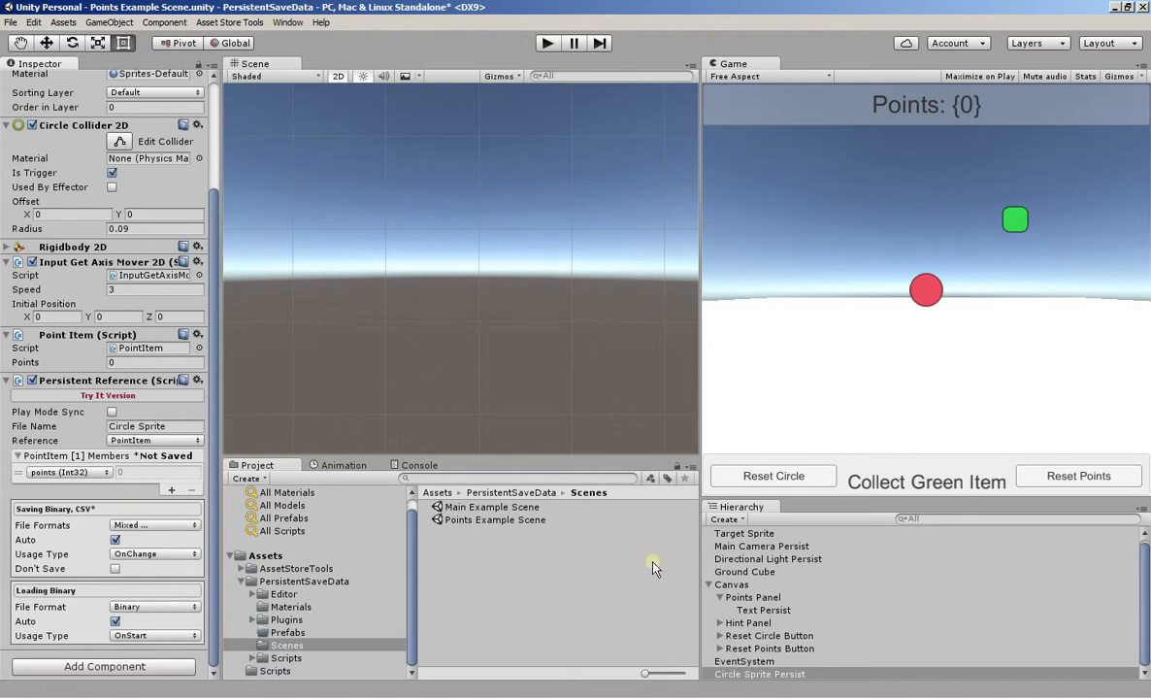
Examine Text Persist's Persistent Notification component, including its event toggles, the OnAfterSave and OnAfterLoad events, and the Text function options.
{"action": "left_click", "coordinate": [709, 608]}
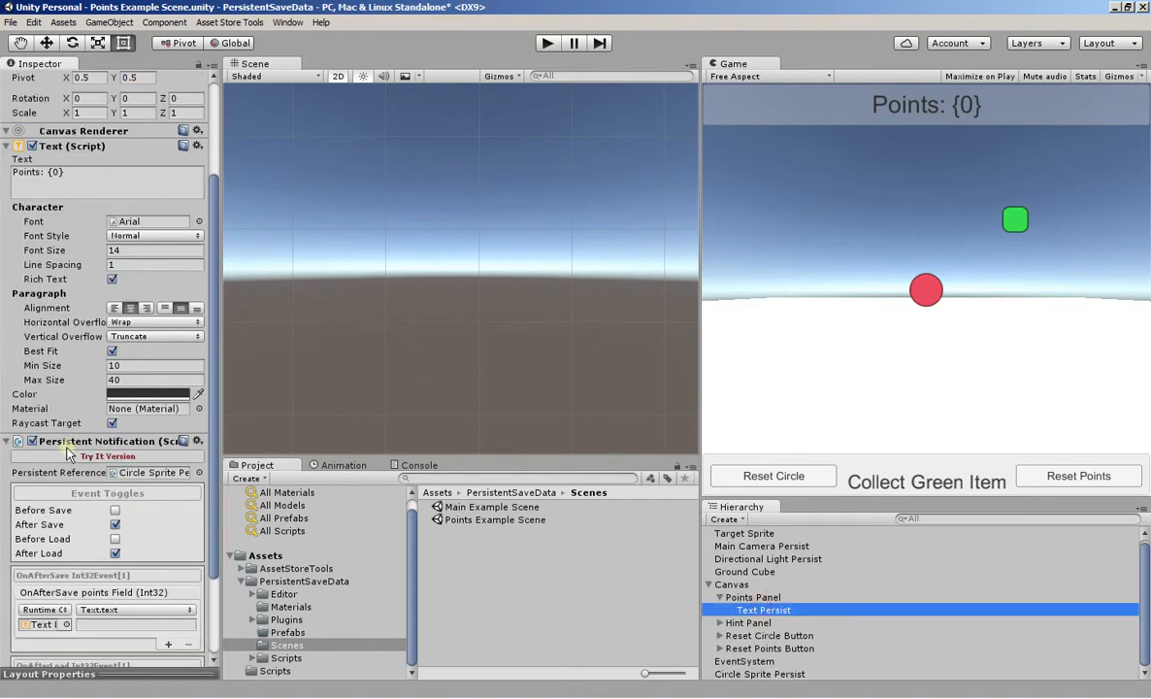
{"action": "scroll", "coordinate": [67, 452], "scroll_direction": "down", "scroll_amount": 3}
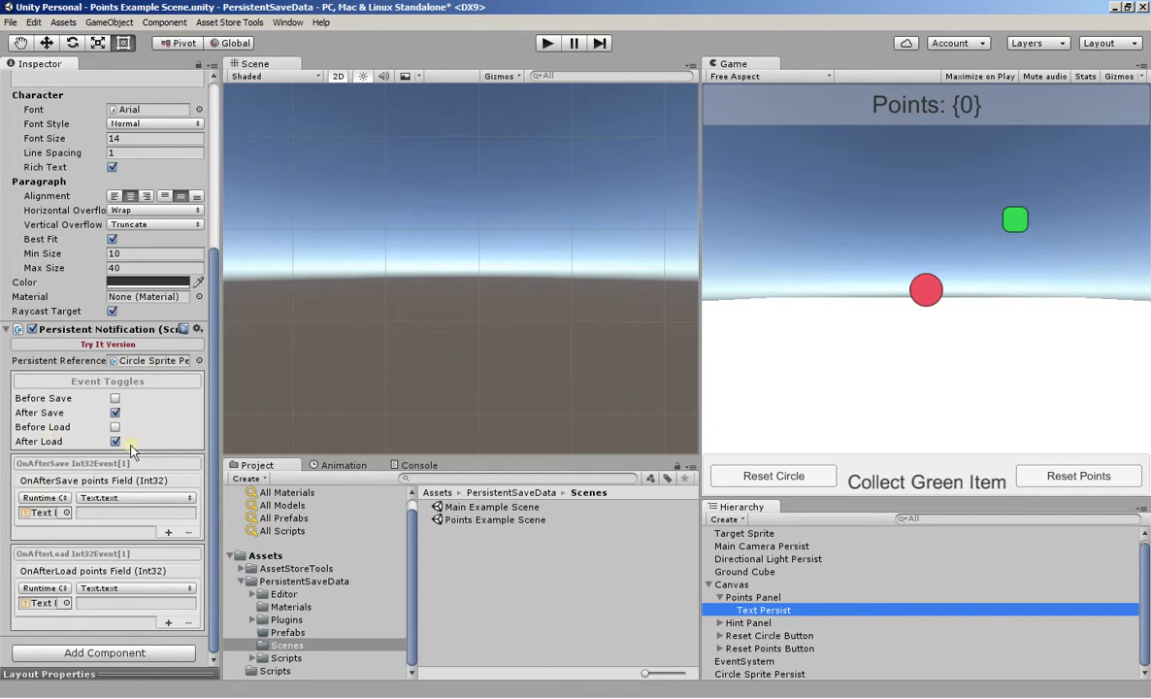
{"action": "left_click", "coordinate": [136, 497]}
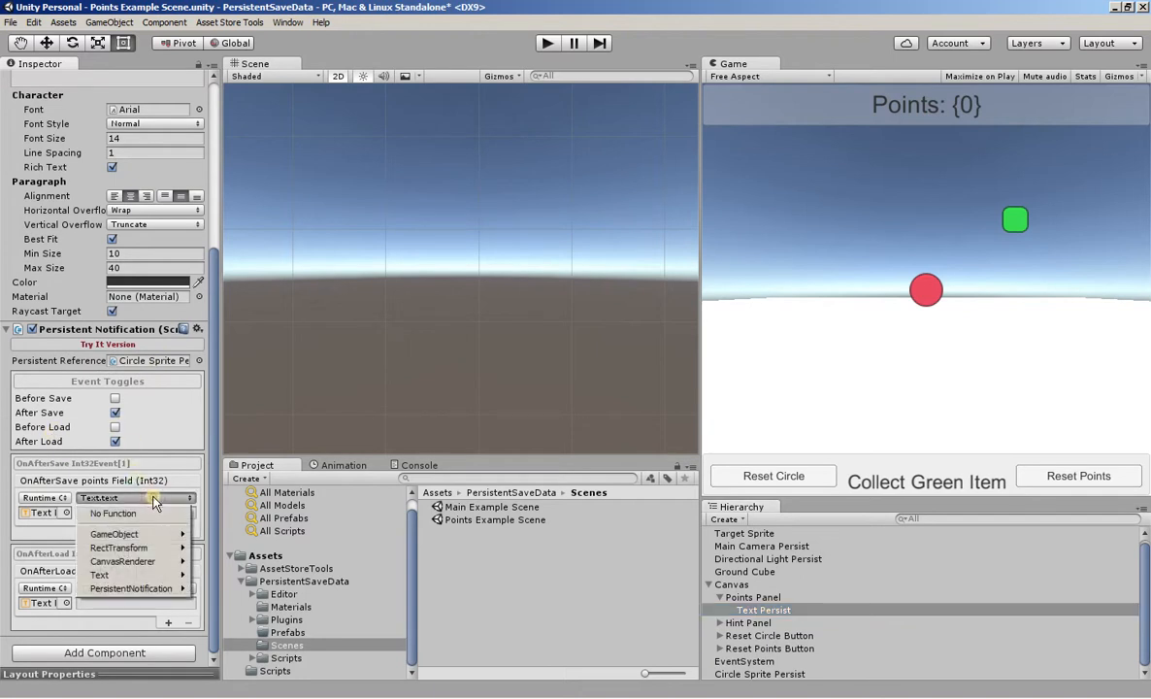
{"action": "mouse_move", "coordinate": [158, 593]}
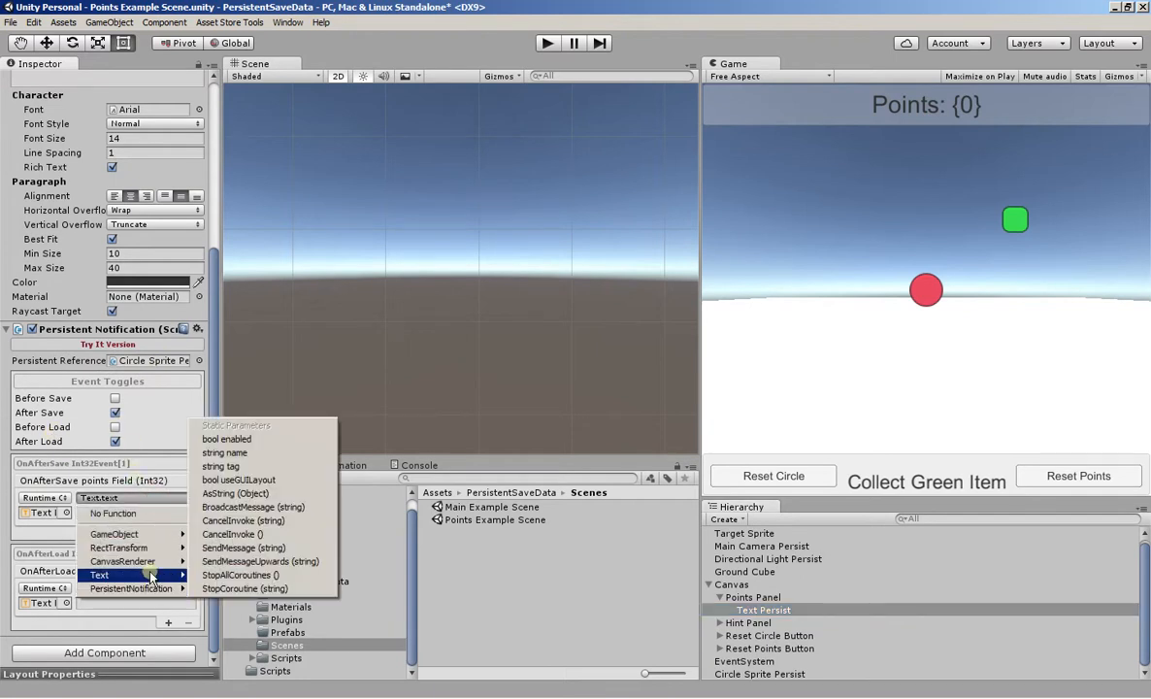
{"action": "mouse_move", "coordinate": [106, 574]}
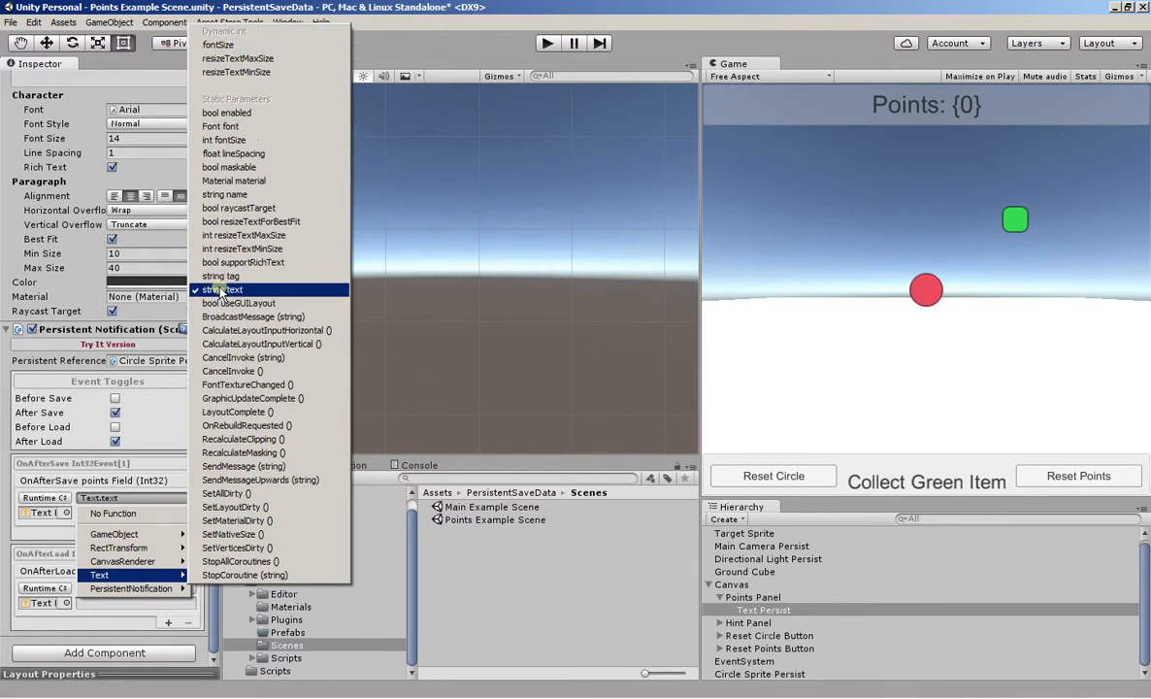
{"action": "left_click", "coordinate": [84, 466]}
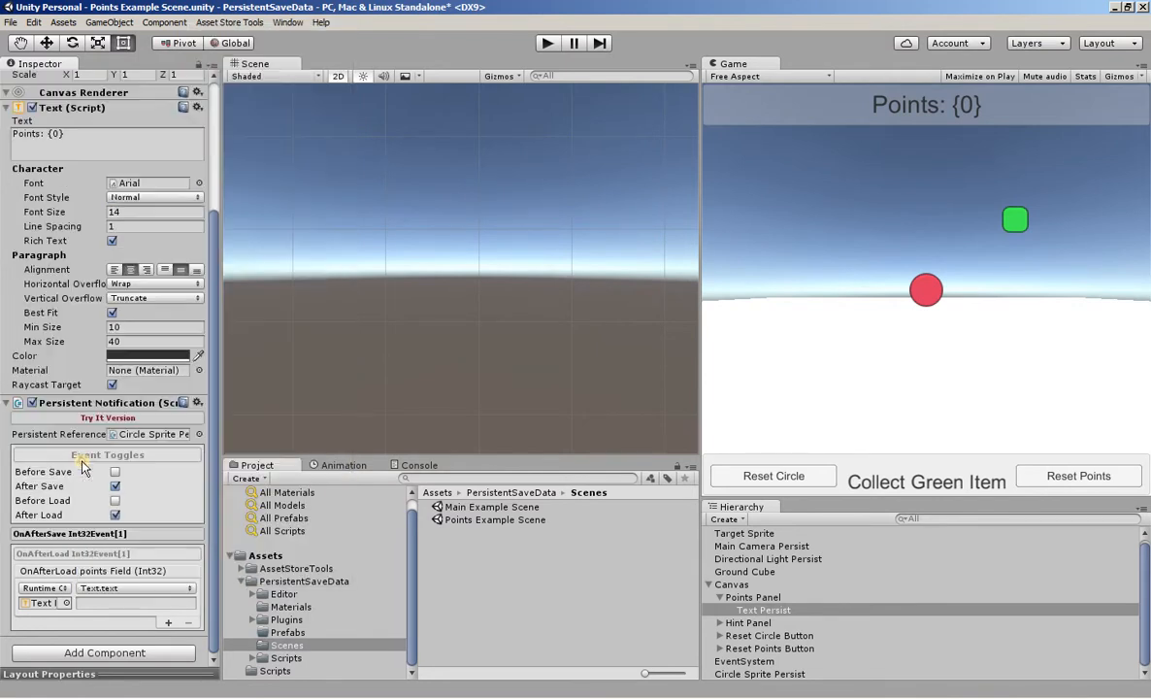
{"action": "left_click", "coordinate": [77, 533]}
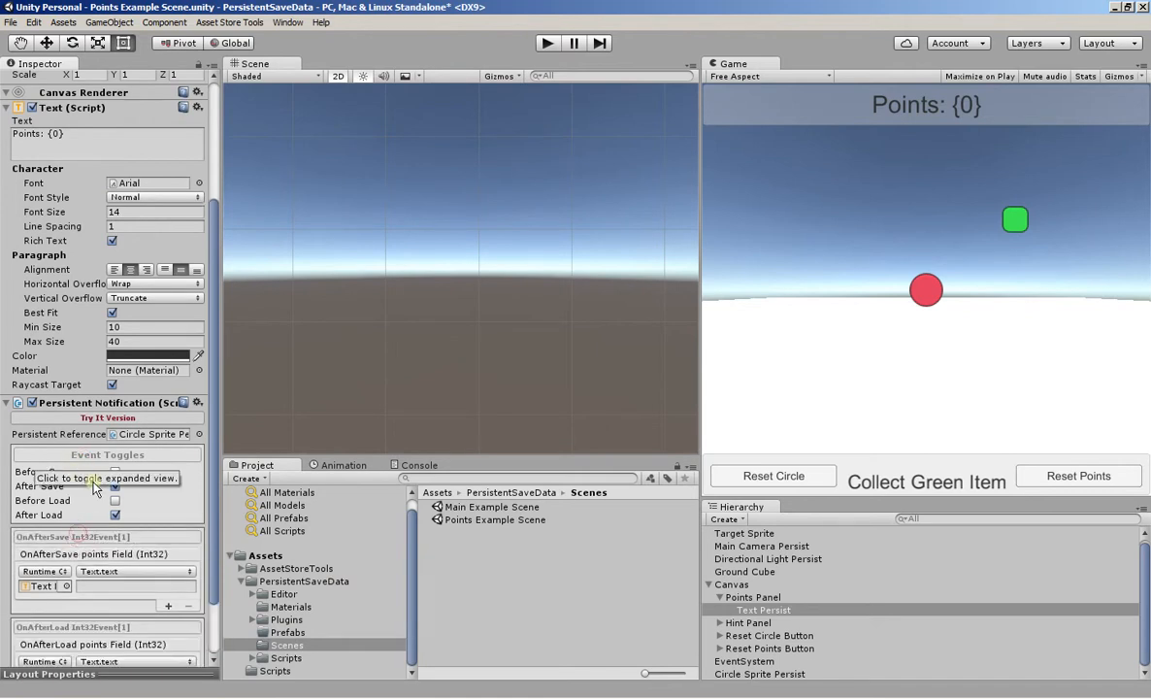
{"action": "scroll", "coordinate": [86, 446], "scroll_direction": "down", "scroll_amount": 2}
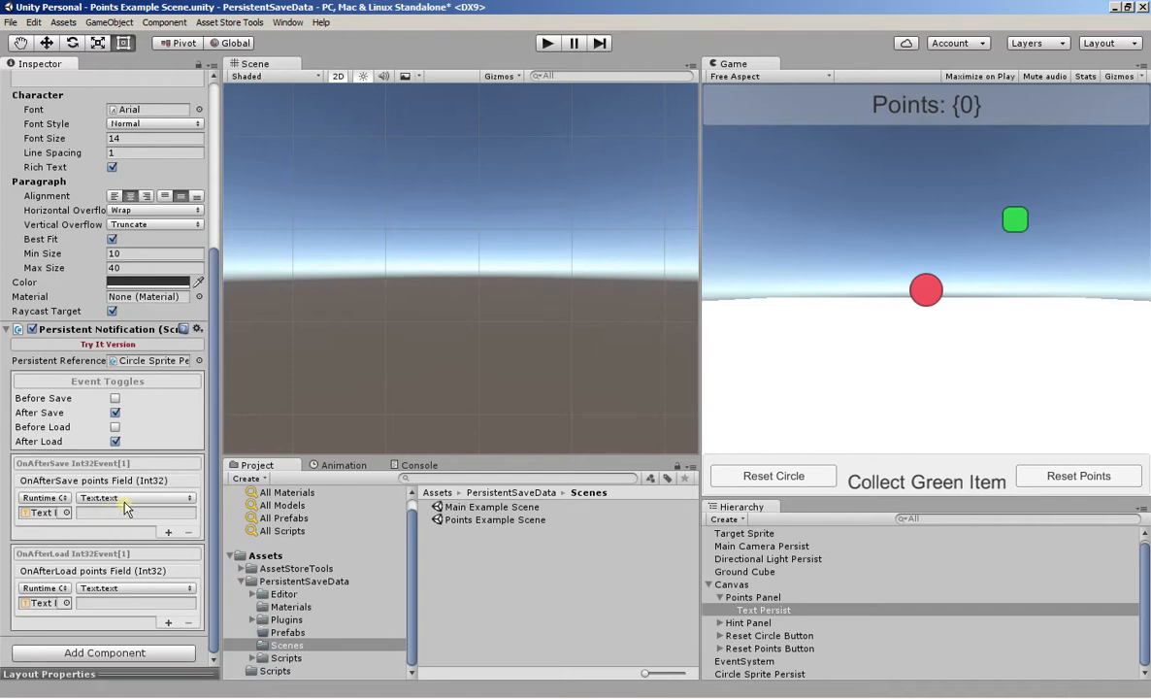
{"action": "scroll", "coordinate": [111, 504], "scroll_direction": "up", "scroll_amount": 3}
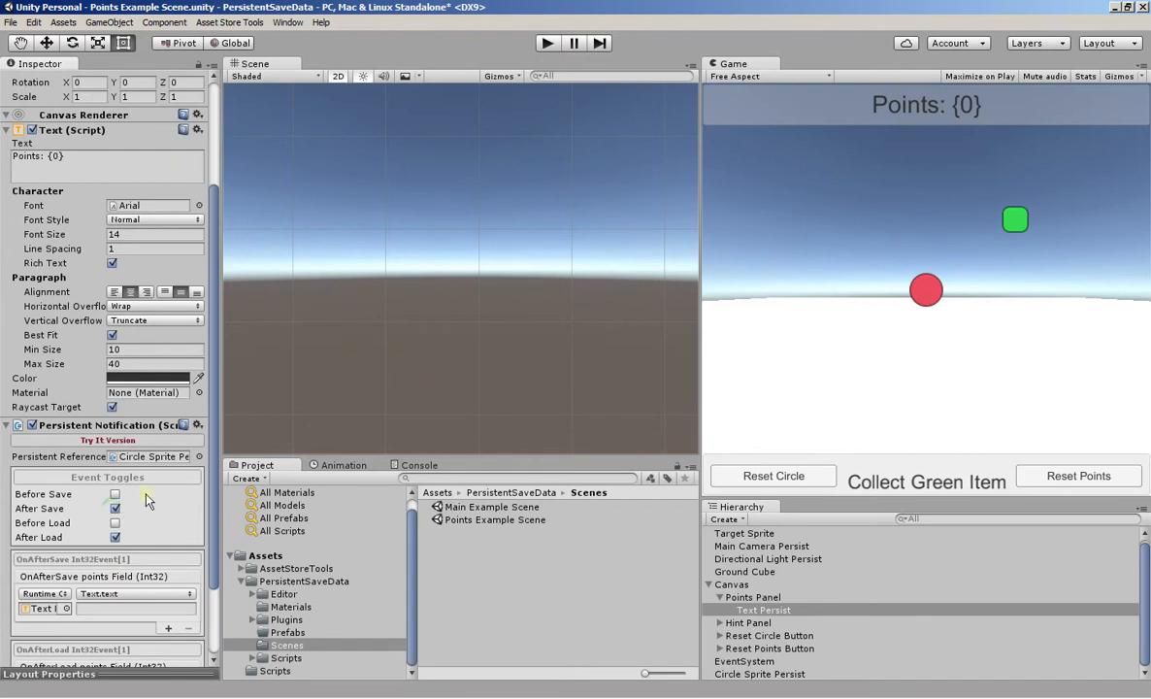